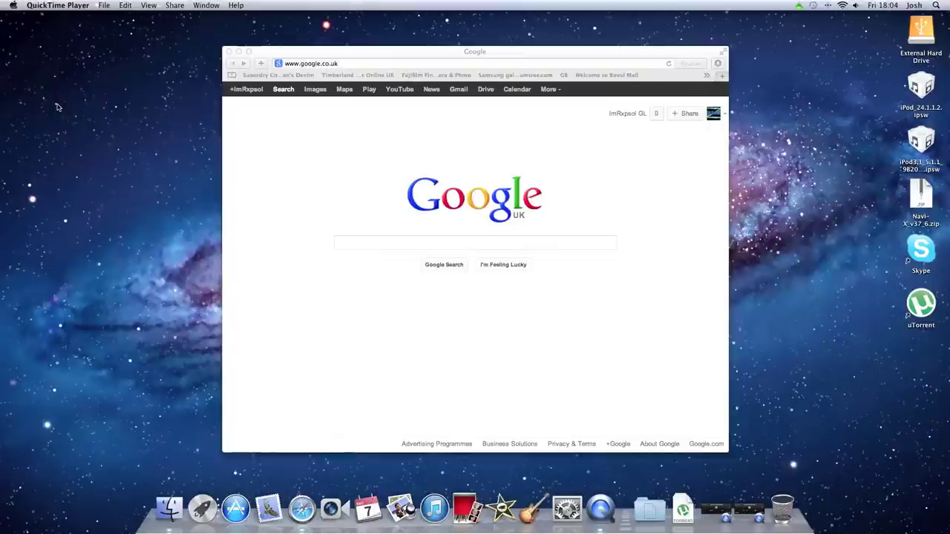
# Step: Search Google for 'xbmc' and open the XBMC downloads page
pyautogui.click(363, 244)
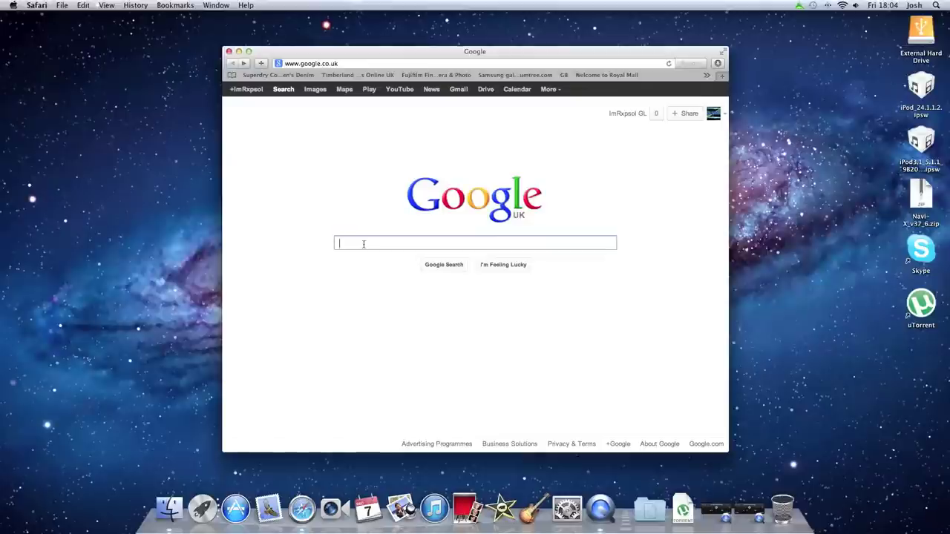
pyautogui.write('xbmc')
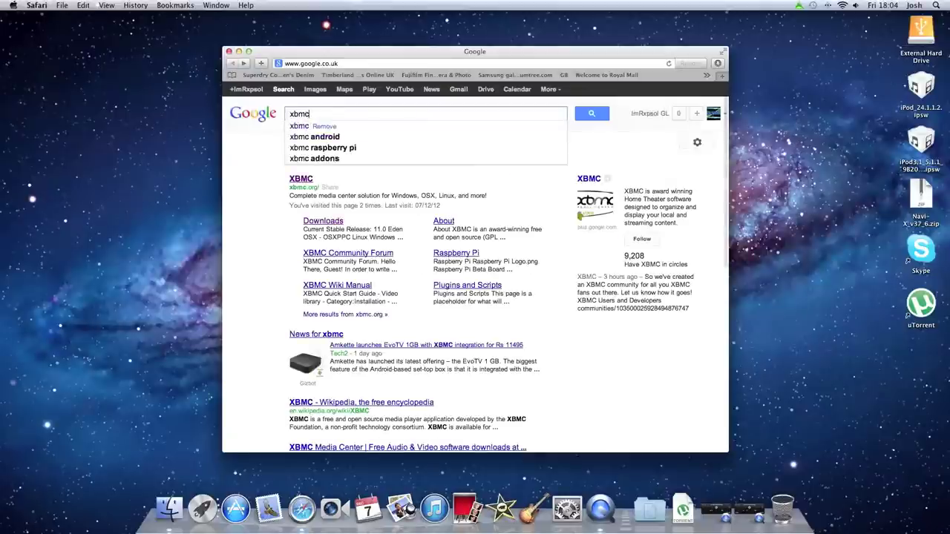
pyautogui.press('Return')
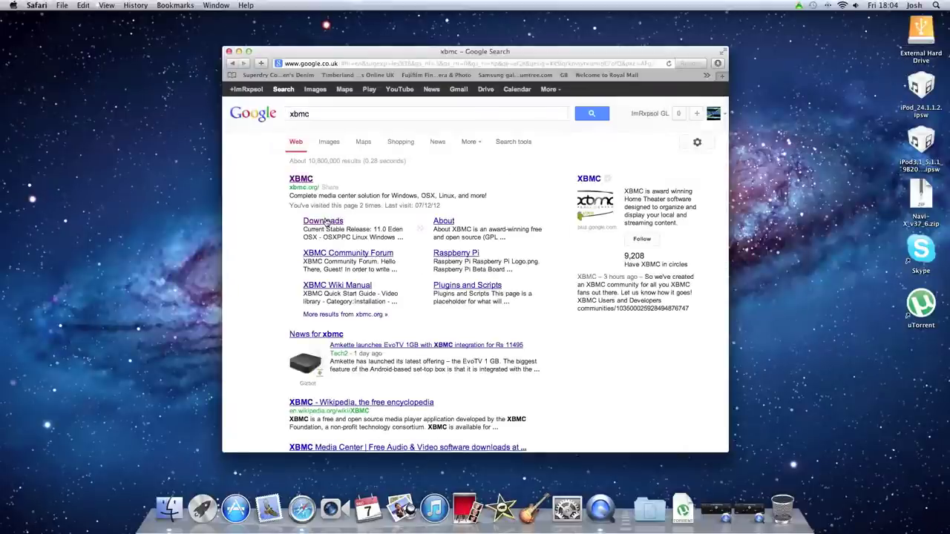
pyautogui.click(325, 223)
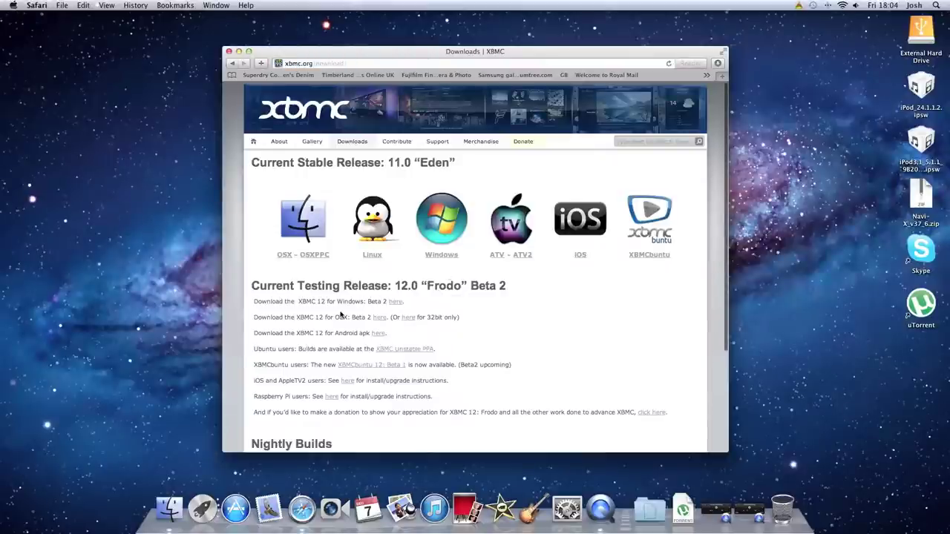
# Step: Download the XBMC 12 Frodo Beta 2 build for Mac and check its progress in Downloads
pyautogui.scroll(-2, 340, 315)
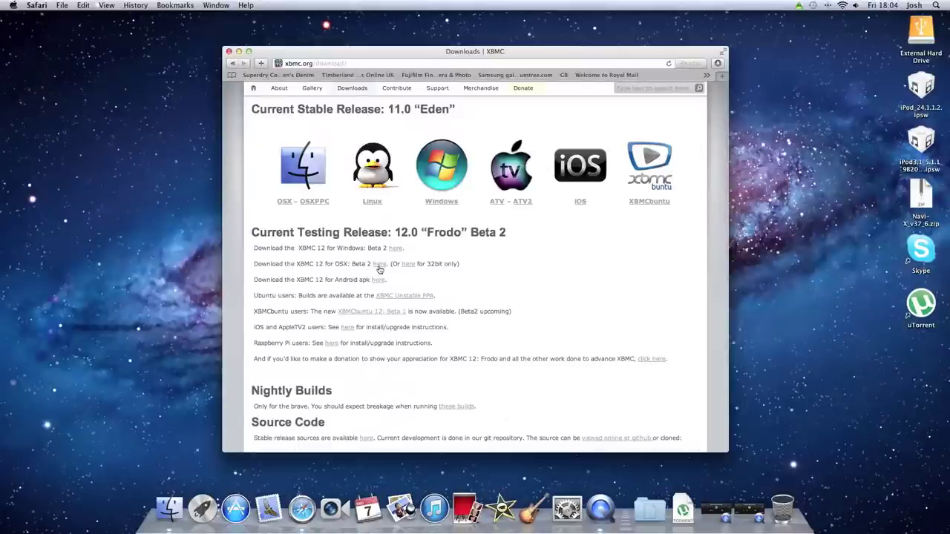
pyautogui.scroll(-1, 379, 269)
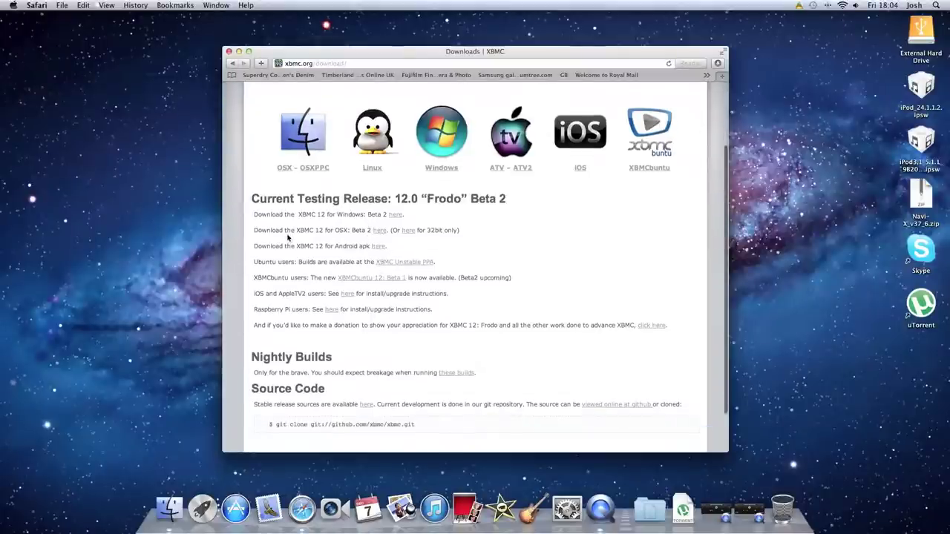
pyautogui.click(379, 230)
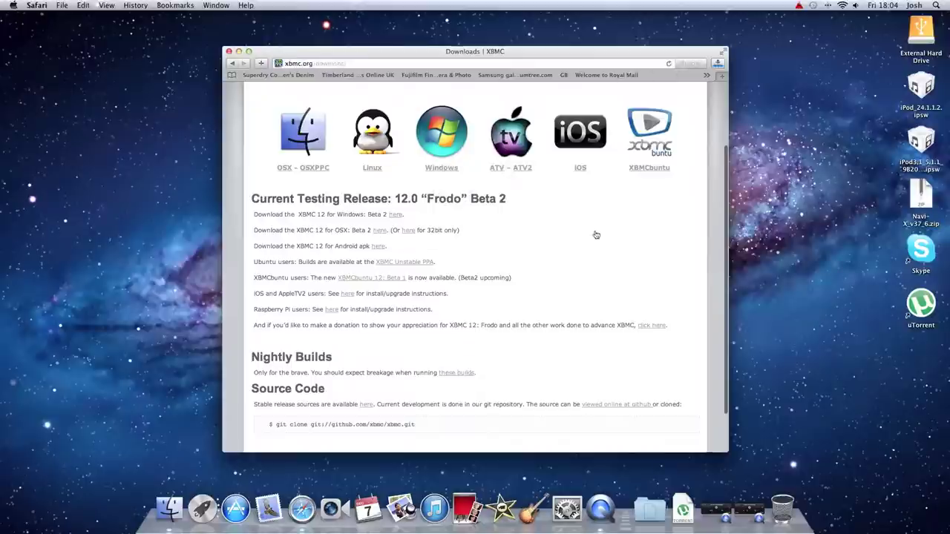
pyautogui.click(718, 65)
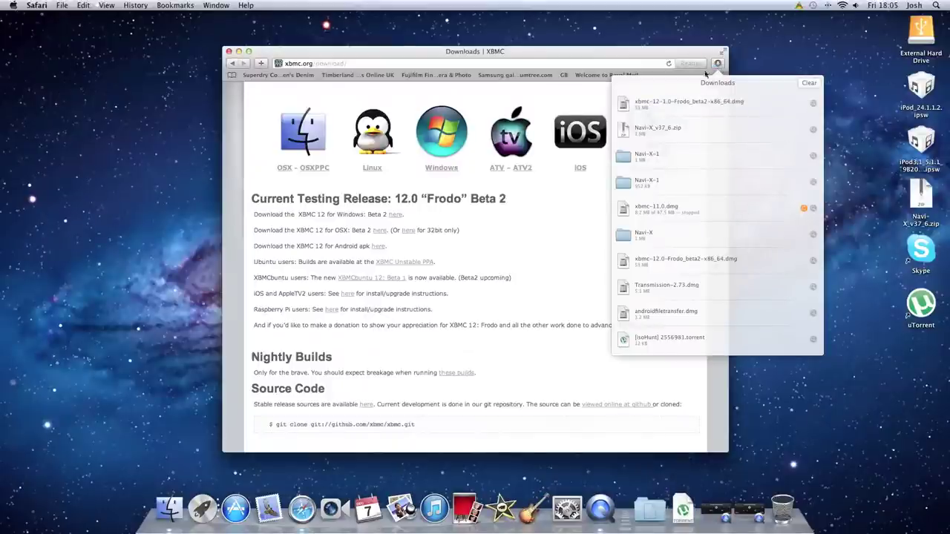
# Step: Open the XBMC disk image and copy XBMC into Applications, replacing the existing copy
pyautogui.doubleClick(657, 111)
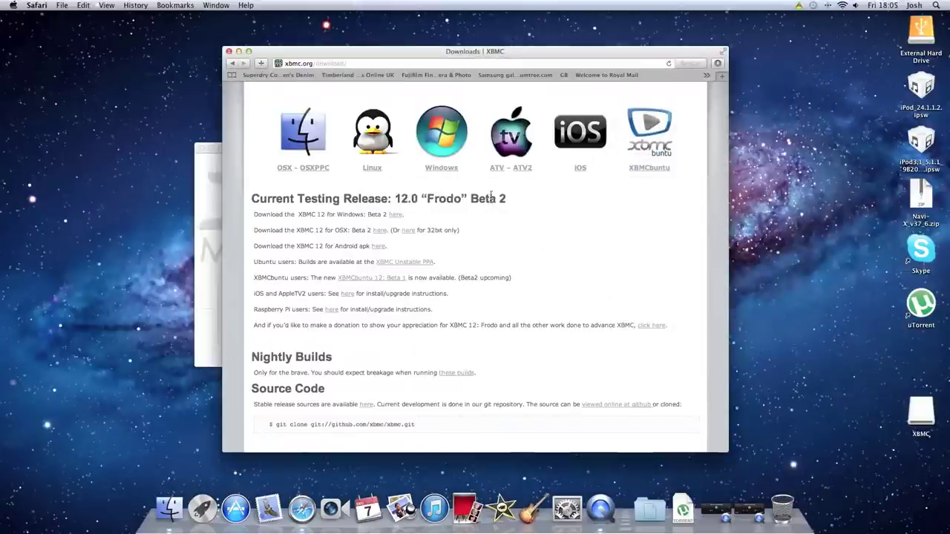
pyautogui.click(213, 226)
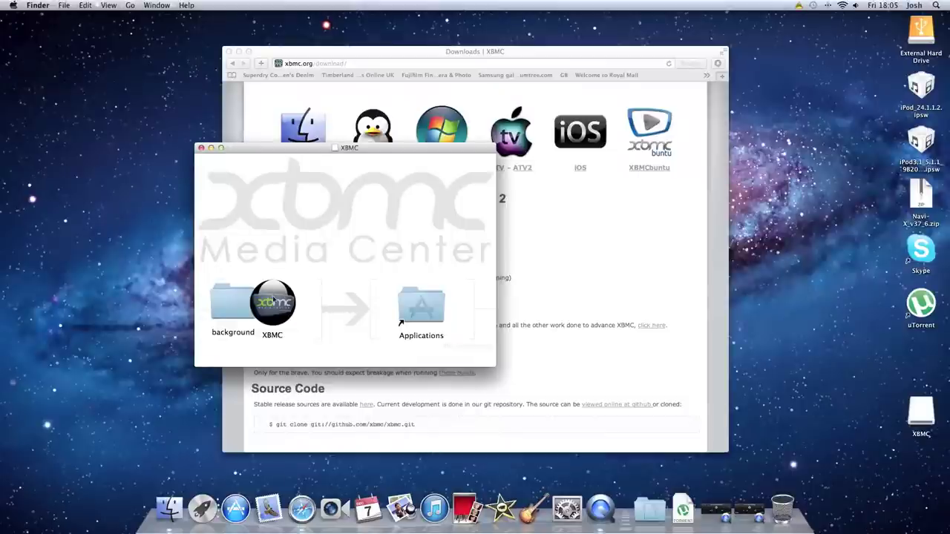
pyautogui.moveTo(273, 300)
pyautogui.mouseDown()
pyautogui.moveTo(367, 292)
pyautogui.moveTo(427, 310)
pyautogui.mouseUp()
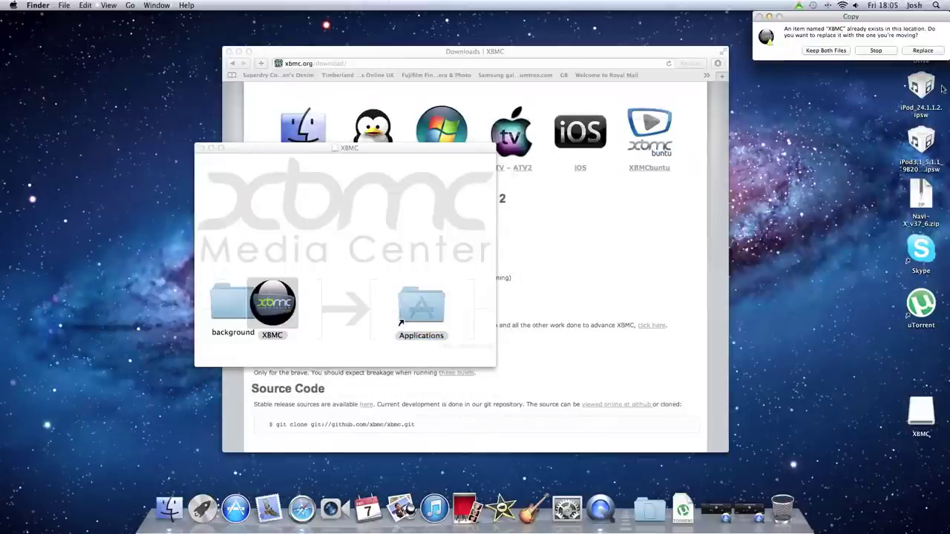
pyautogui.click(922, 51)
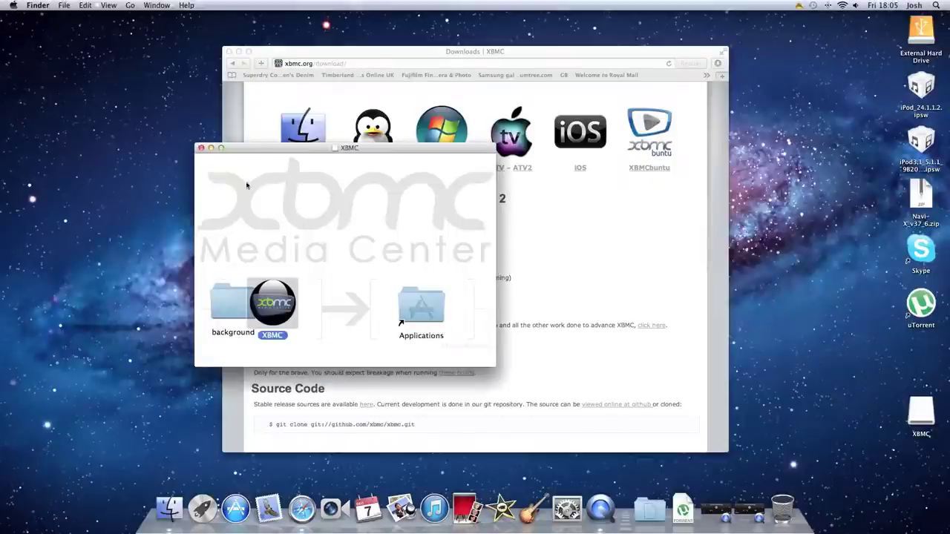
# Step: Search Google for 'navi x' and open the navi-x Downloads page on Google Code
pyautogui.click(211, 148)
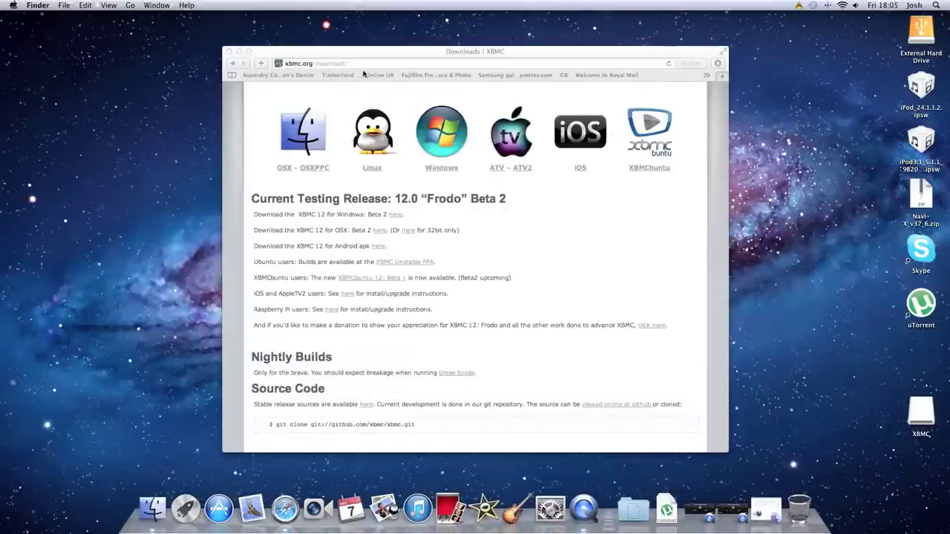
pyautogui.moveTo(232, 63); pyautogui.dragTo(242, 85)
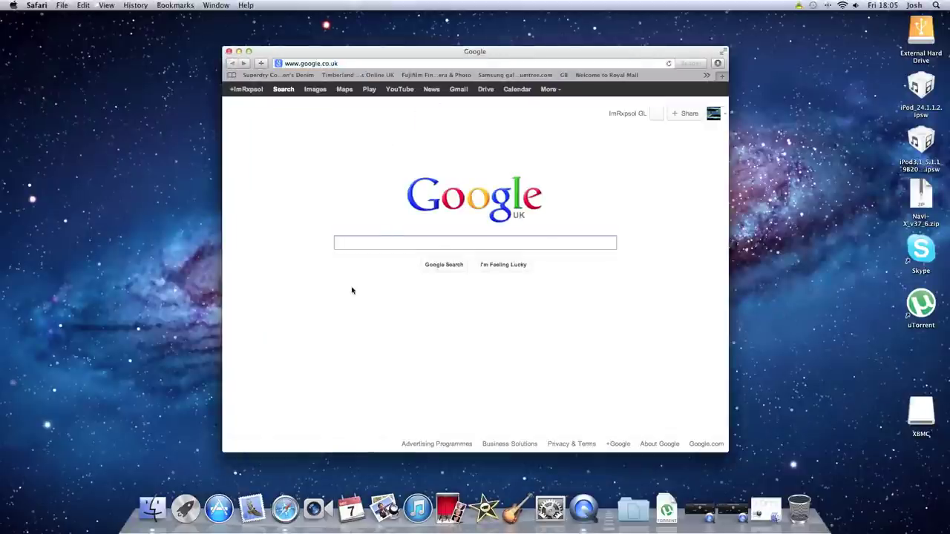
pyautogui.write('navi x')
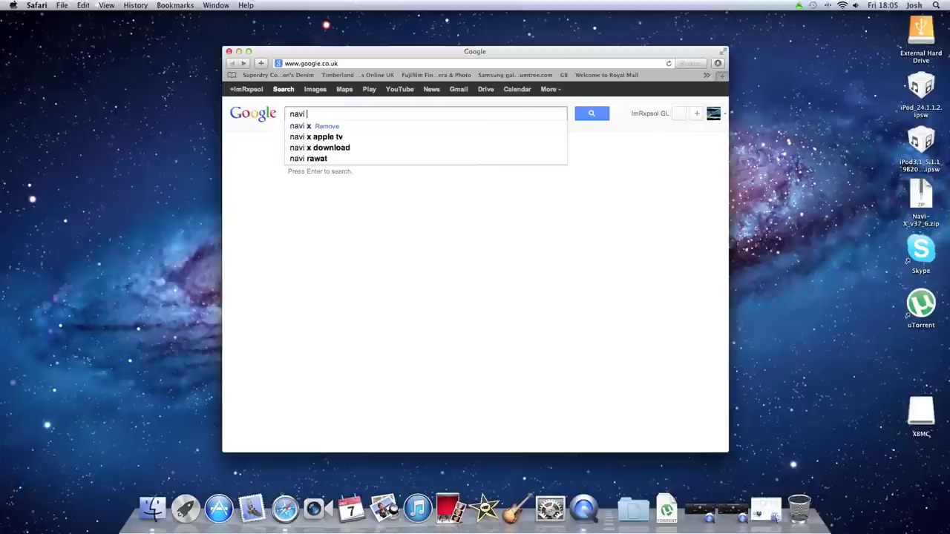
pyautogui.press('Return')
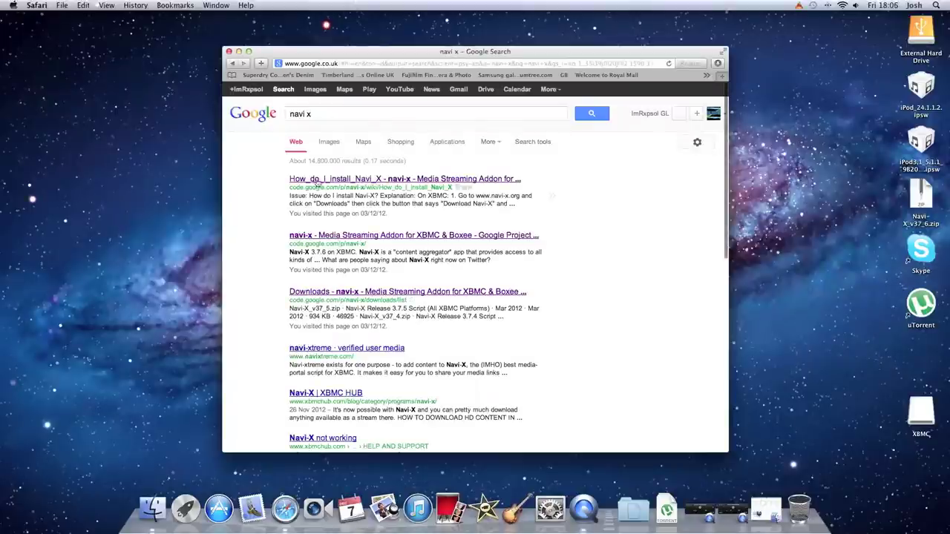
pyautogui.scroll(-2, 302, 212)
pyautogui.scroll(-3, 296, 207)
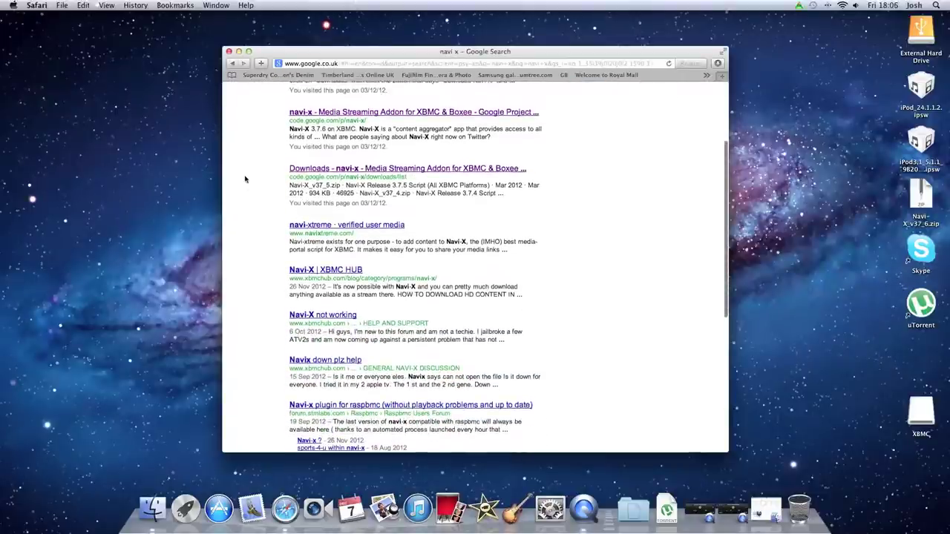
pyautogui.click(350, 170)
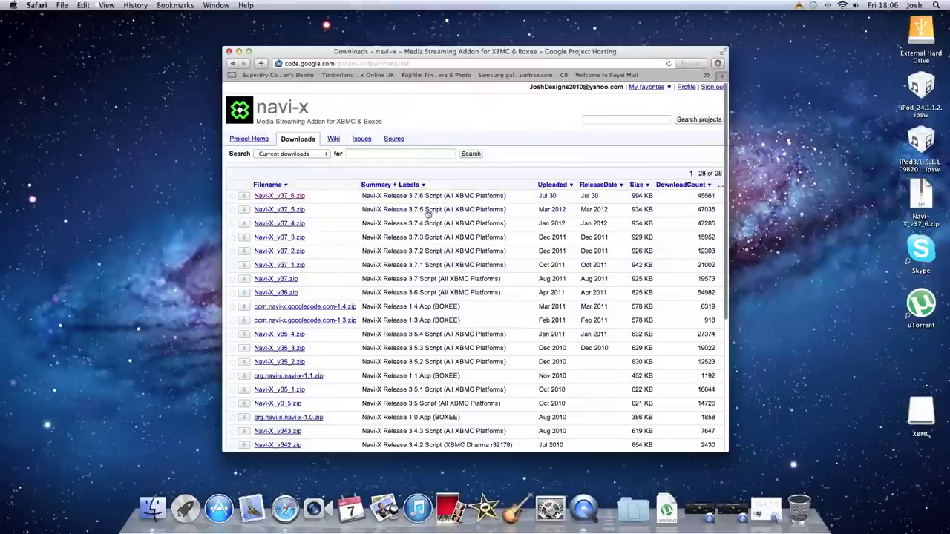
# Step: Download Navi-X_v37_6.zip and move it to the desktop, replacing the older zip
pyautogui.click(244, 198)
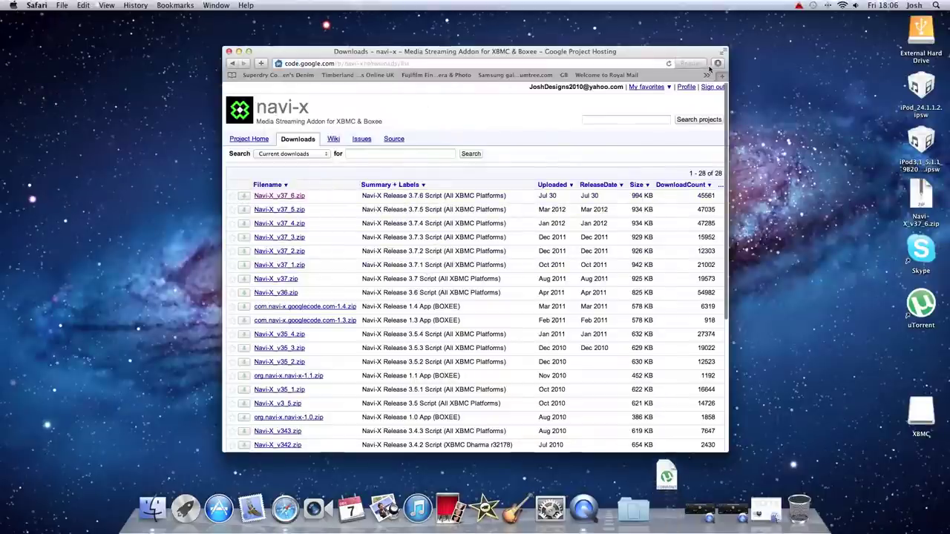
pyautogui.click(717, 65)
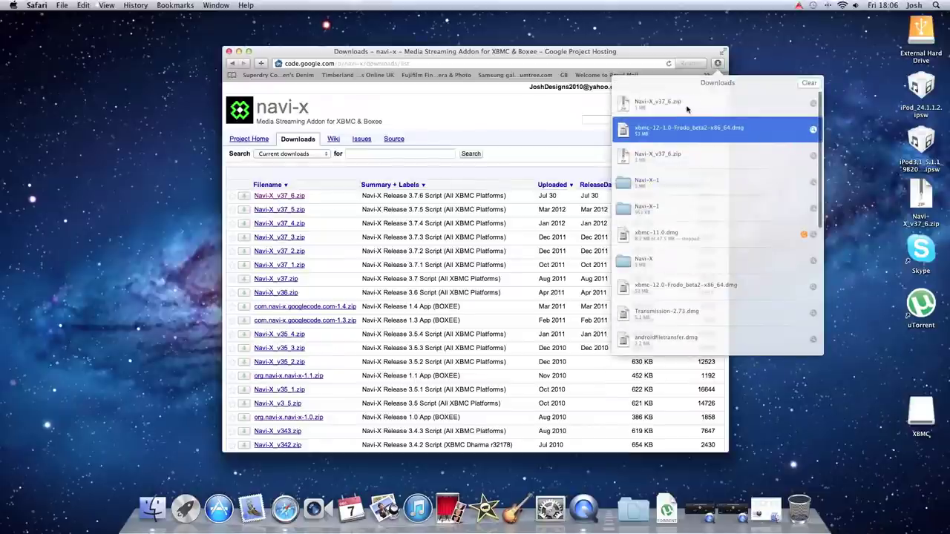
pyautogui.moveTo(657, 104)
pyautogui.mouseDown()
pyautogui.moveTo(396, 111)
pyautogui.moveTo(89, 63)
pyautogui.moveTo(104, 60)
pyautogui.mouseUp()
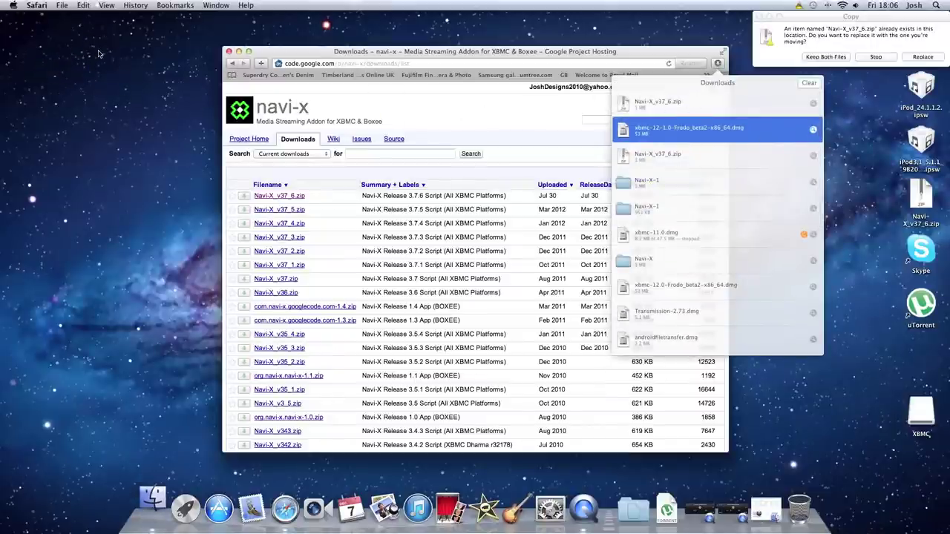
pyautogui.click(921, 57)
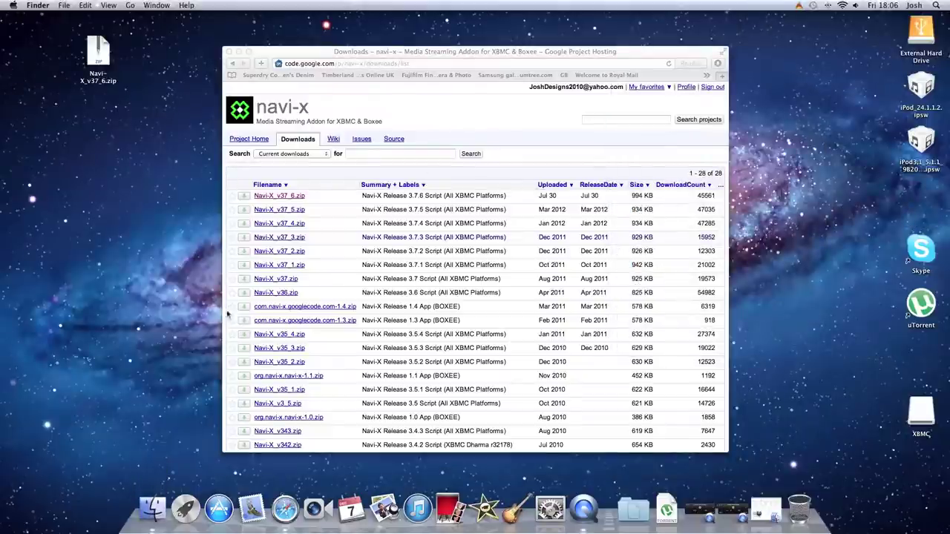
# Step: Launch XBMC from Launchpad and confirm opening the downloaded app
pyautogui.click(186, 509)
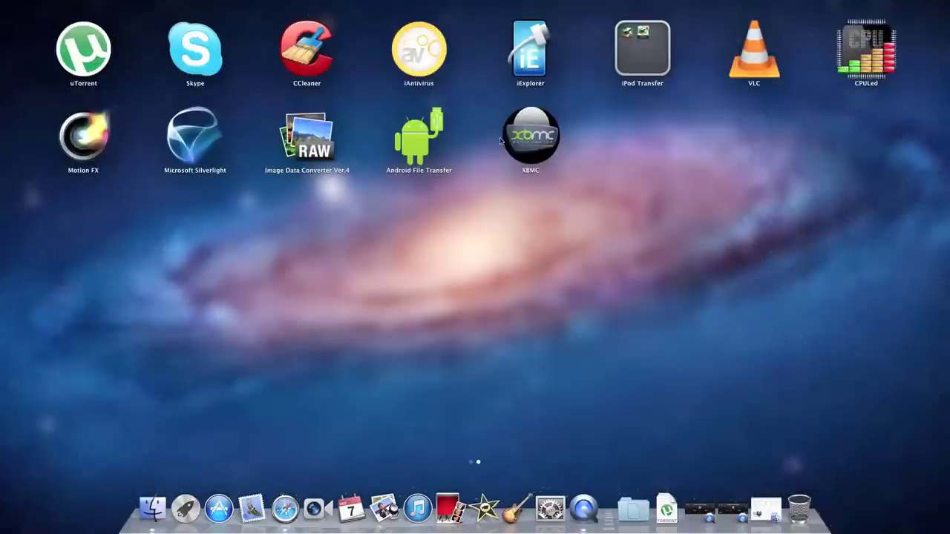
pyautogui.click(521, 130)
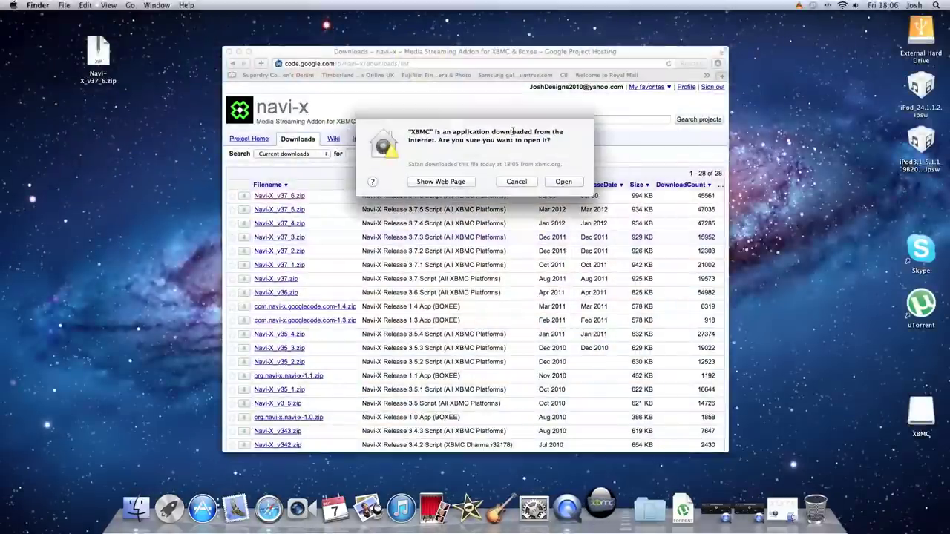
pyautogui.click(572, 182)
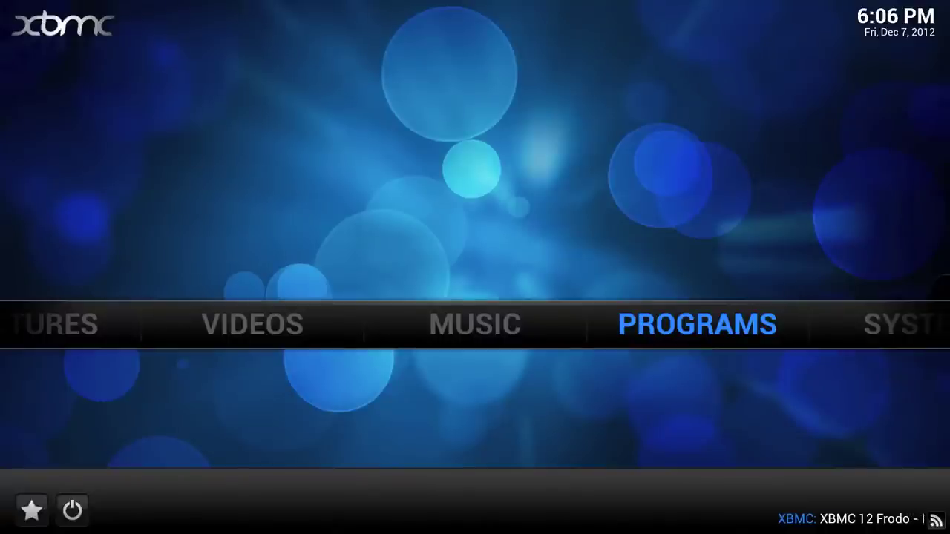
# Step: Go to SYSTEM on the XBMC home menu, then Settings, then Add-ons
pyautogui.press('Right')
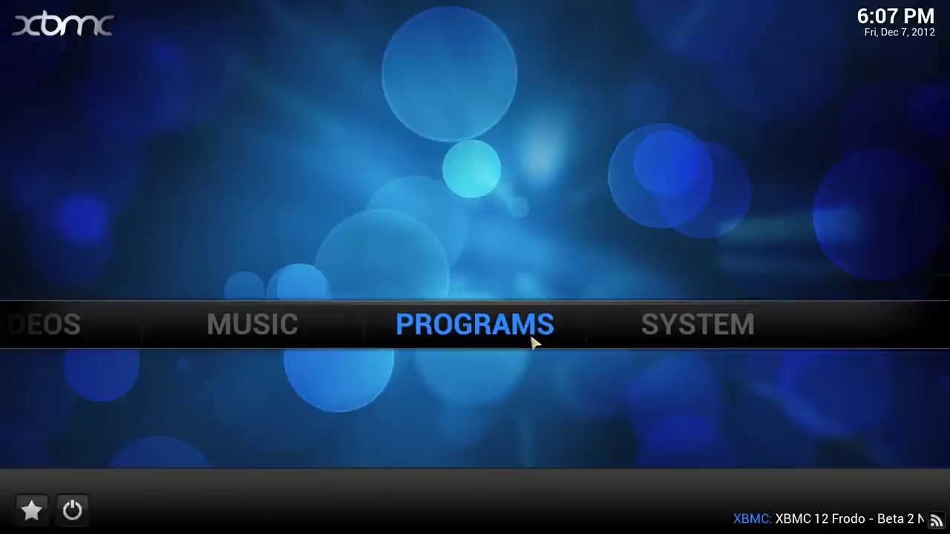
pyautogui.moveTo(643, 340)
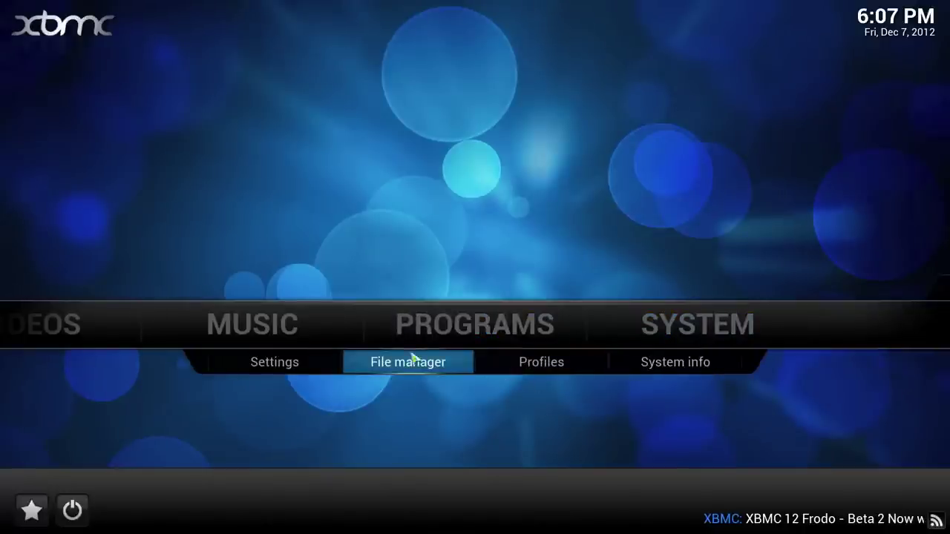
pyautogui.click(319, 365)
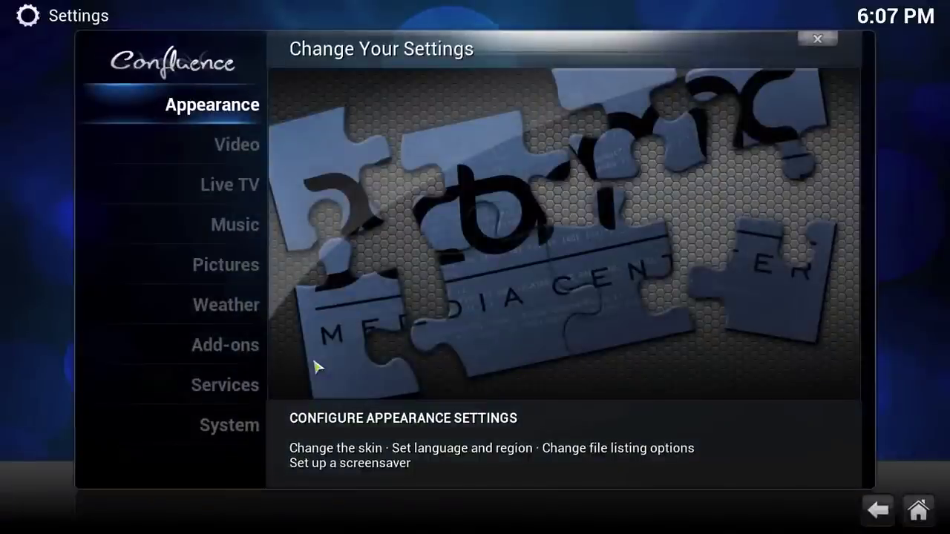
pyautogui.click(174, 356)
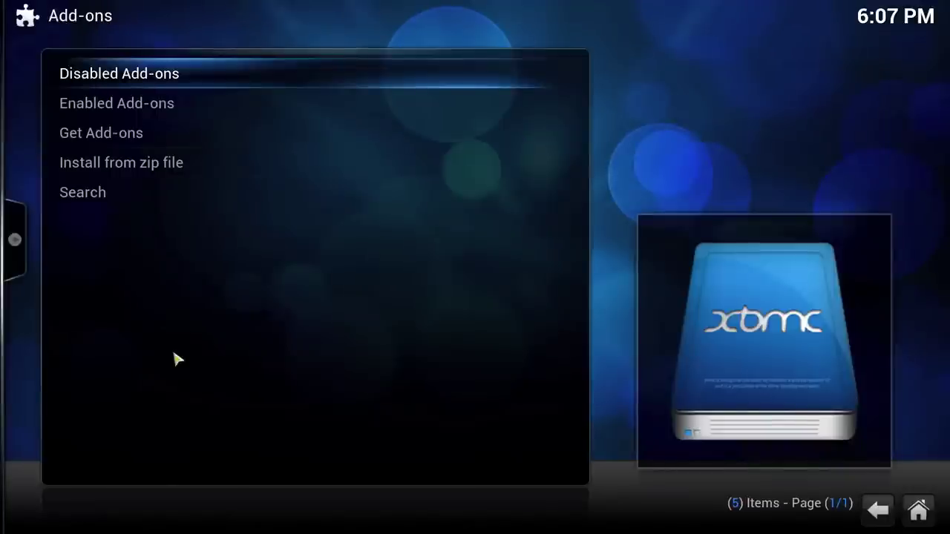
# Step: Install Navi-X_v37_6.zip from the Desktop using Install from zip file
pyautogui.click(156, 161)
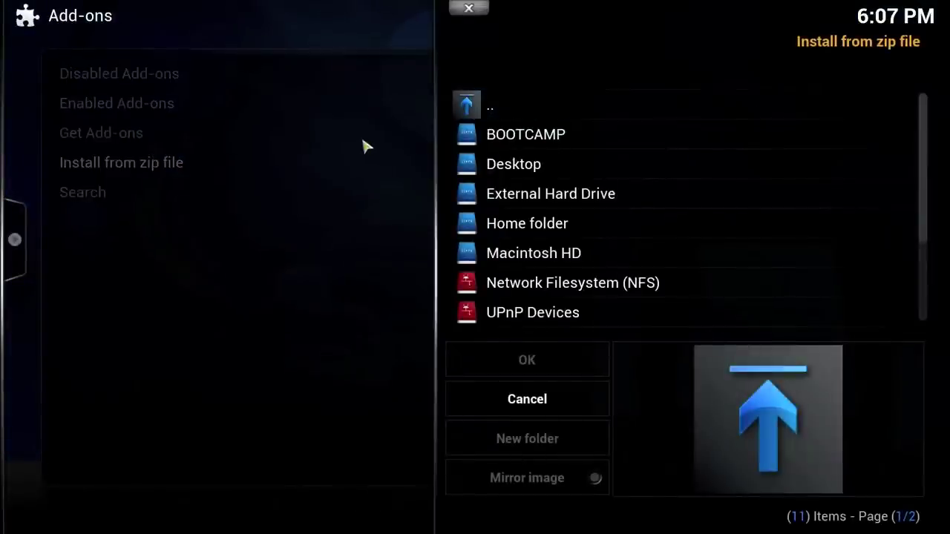
pyautogui.click(564, 178)
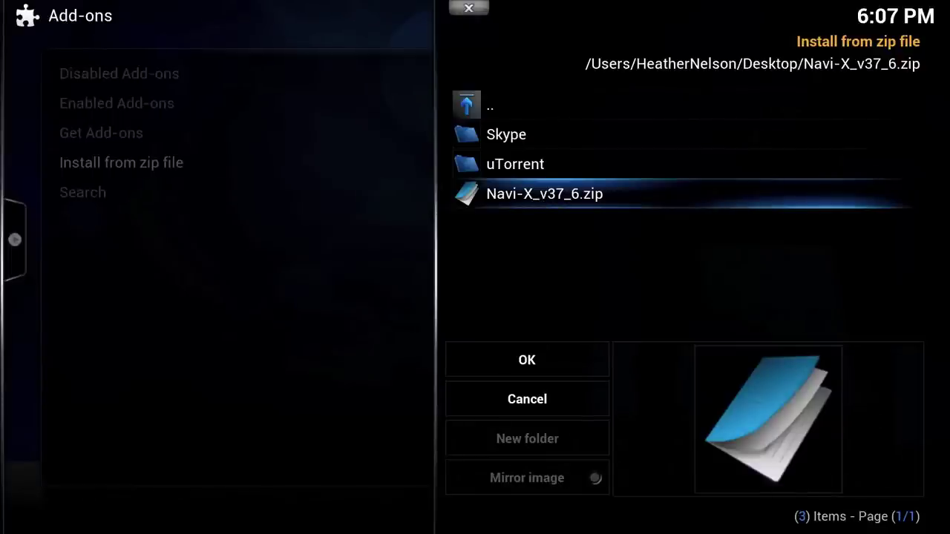
pyautogui.click(529, 198)
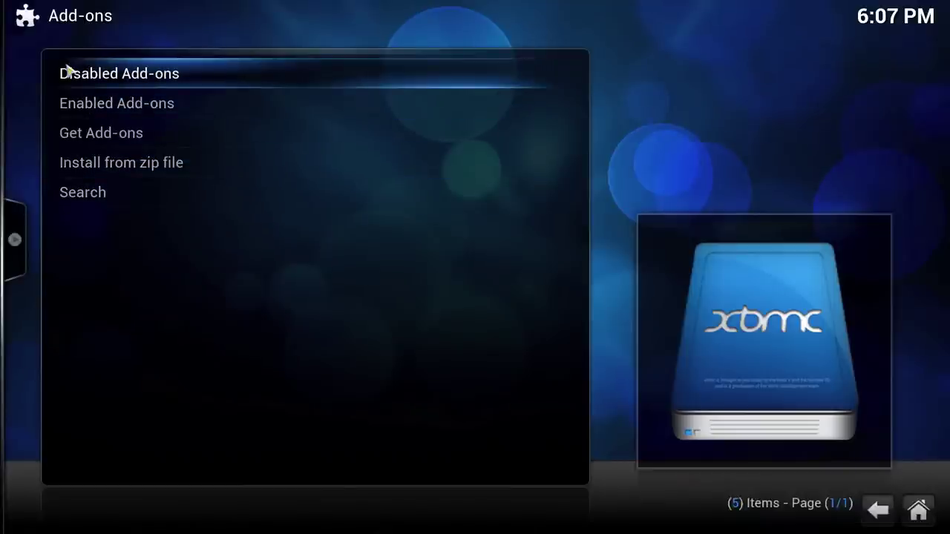
# Step: Return to the XBMC home screen and open Programs to start Navi-X
pyautogui.press('Escape')
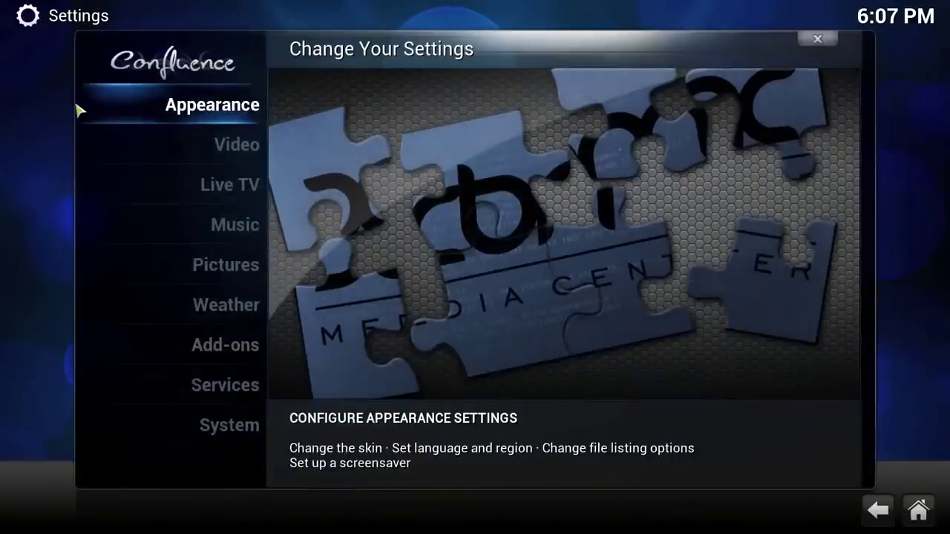
pyautogui.press('Escape')
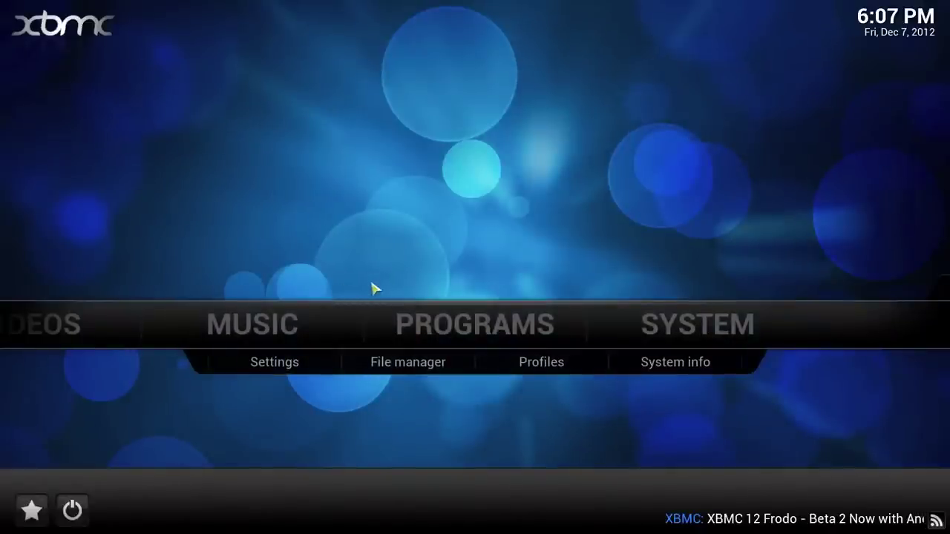
pyautogui.click(424, 323)
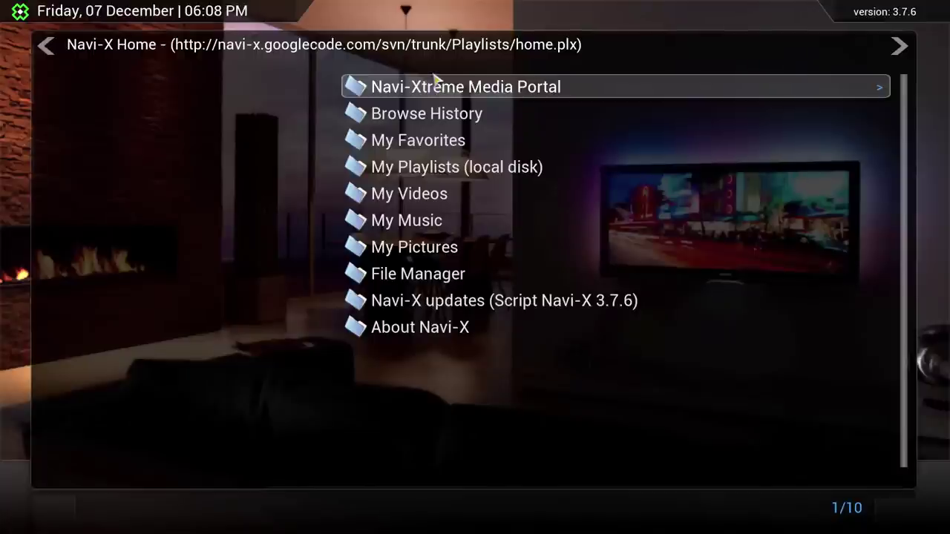
# Step: Open the Navi-Xtreme Media Portal's Most-viewed 24 hours lists
pyautogui.click(430, 91)
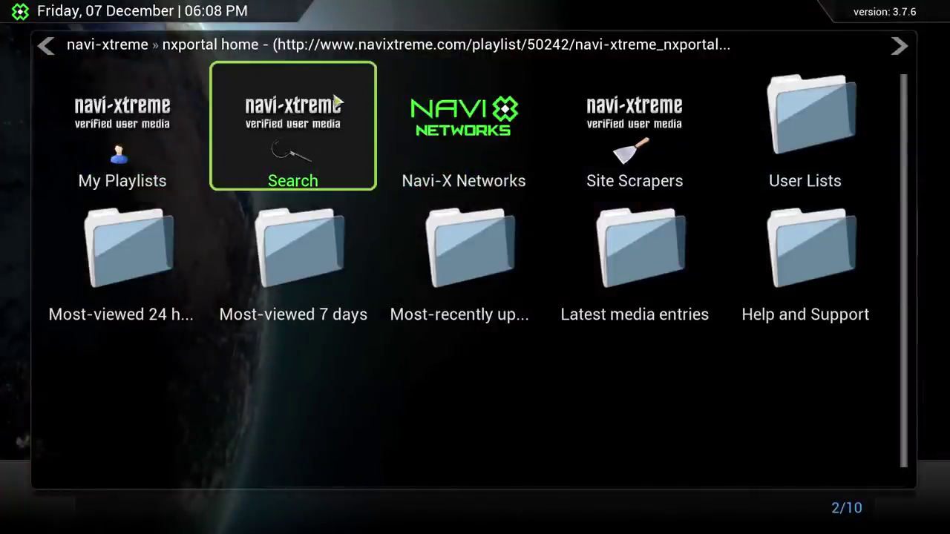
pyautogui.click(173, 253)
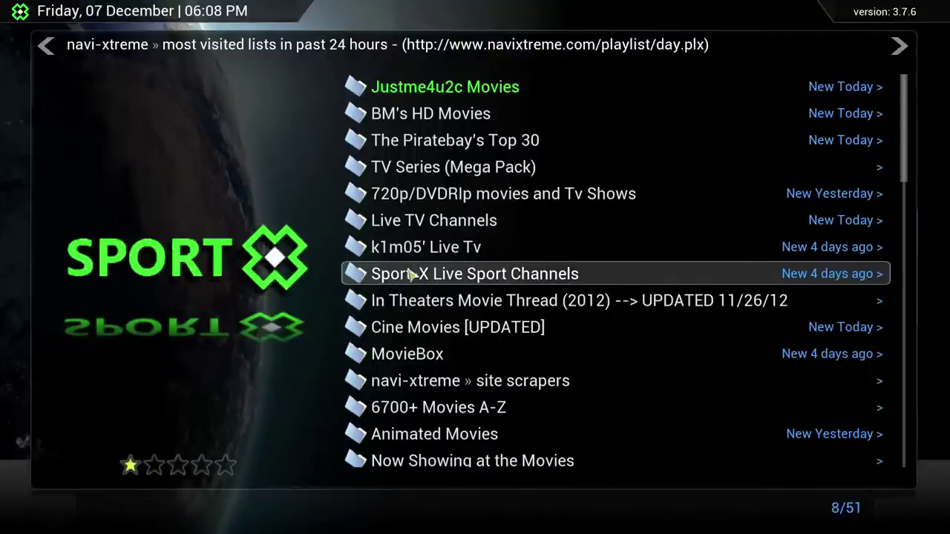
pyautogui.scroll(-1, 411, 275)
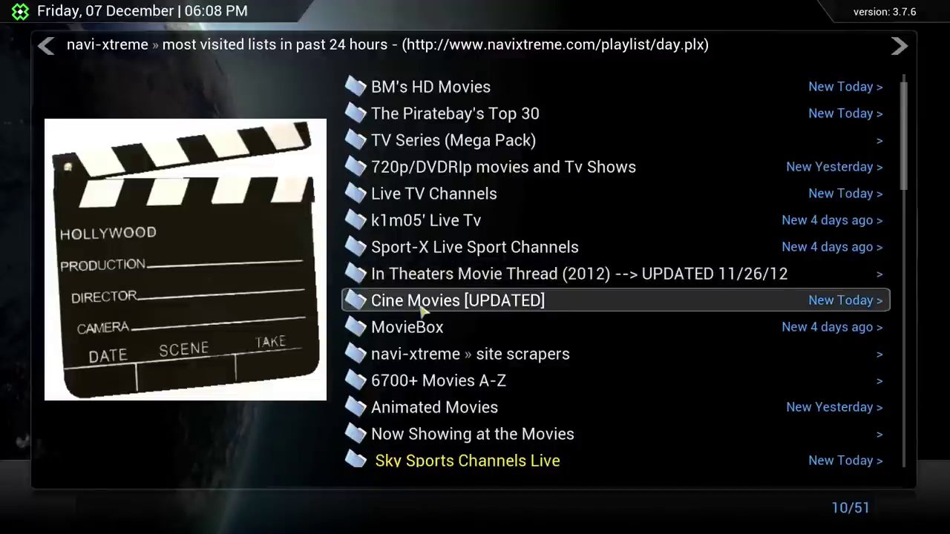
pyautogui.scroll(-5, 420, 310)
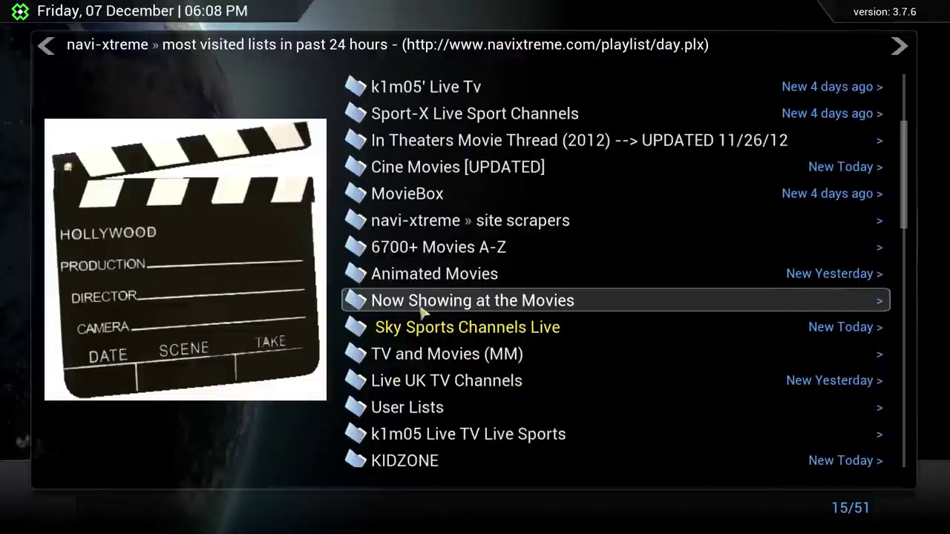
pyautogui.scroll(-5, 420, 310)
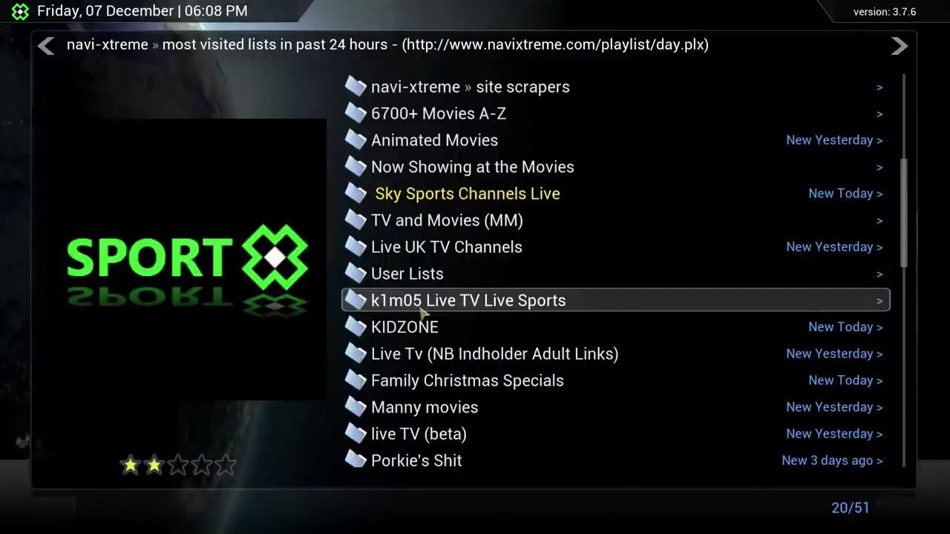
pyautogui.scroll(-6, 420, 312)
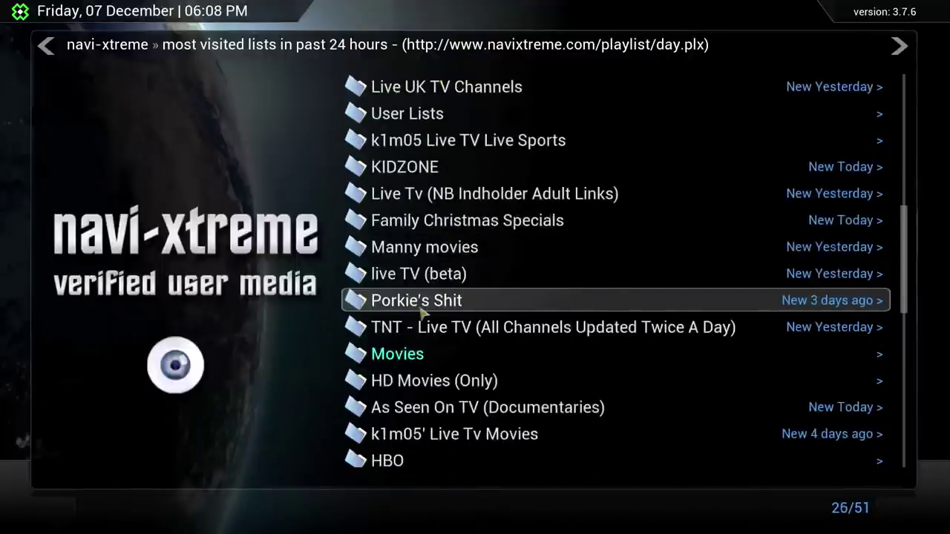
# Step: Browse the 51 most-visited playlists, such as MovieBox and KIDZONE
pyautogui.scroll(-2, 420, 312)
pyautogui.scroll(-2, 421, 312)
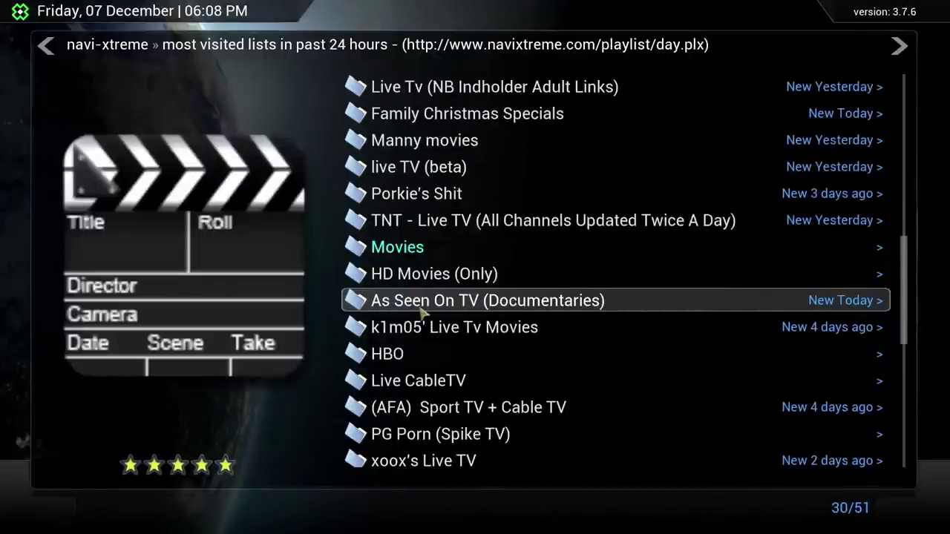
pyautogui.scroll(-2, 420, 312)
pyautogui.scroll(-2, 420, 311)
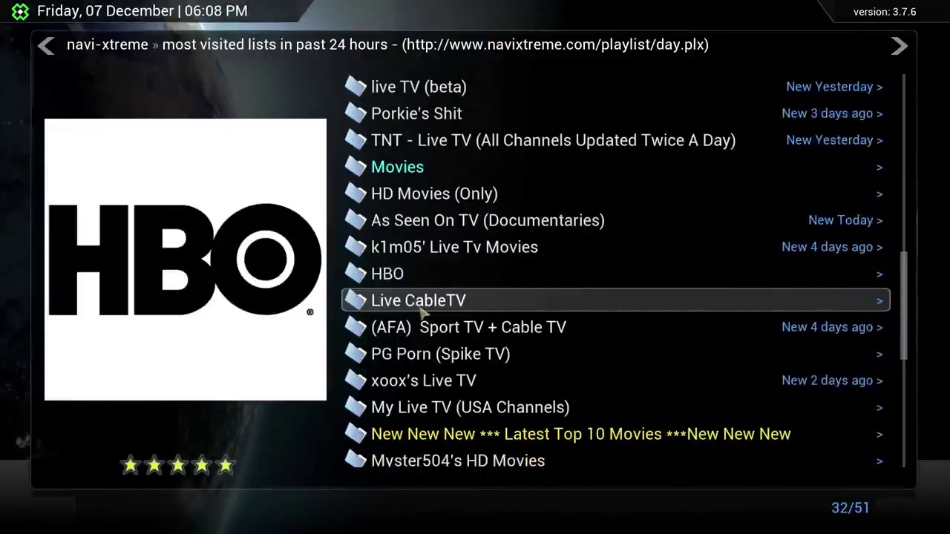
pyautogui.scroll(-2, 420, 312)
pyautogui.scroll(-2, 420, 312)
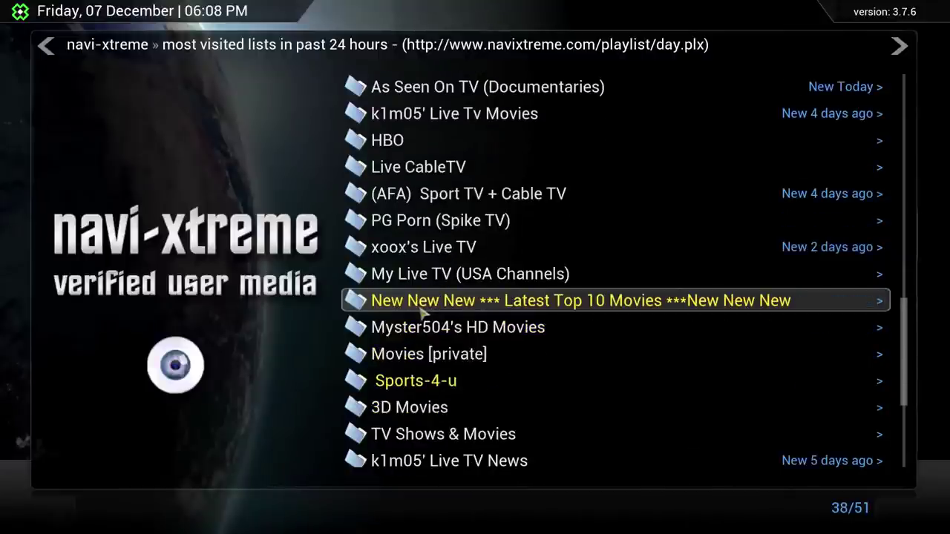
pyautogui.scroll(8, 420, 312)
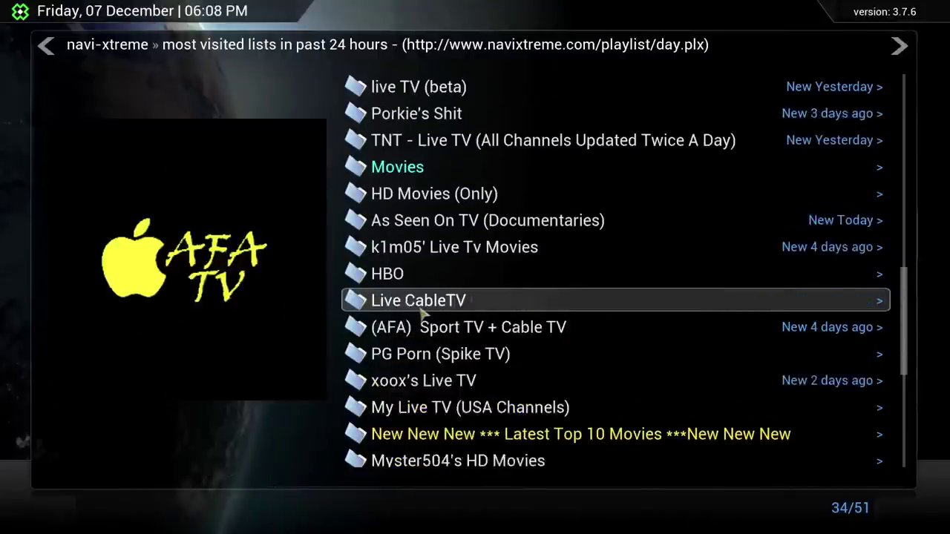
pyautogui.scroll(9, 421, 312)
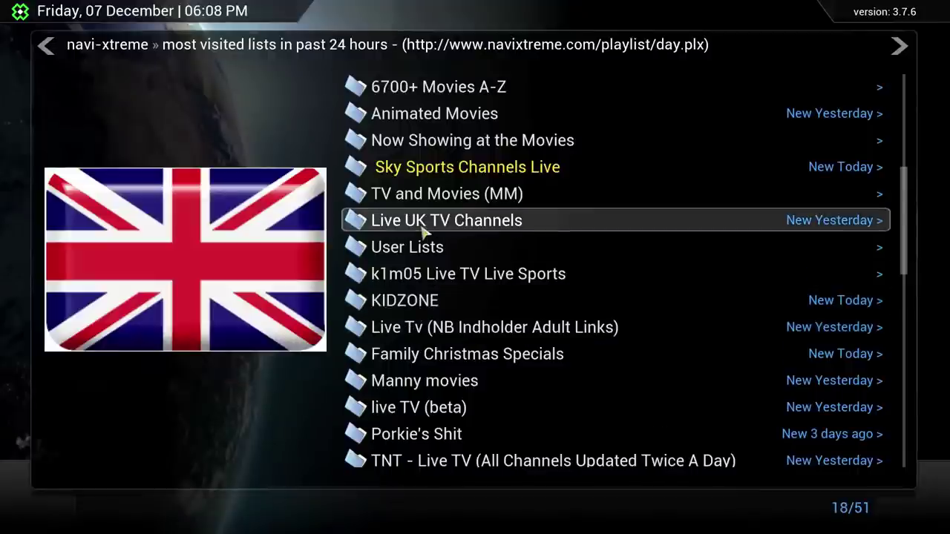
pyautogui.scroll(-5, 421, 290)
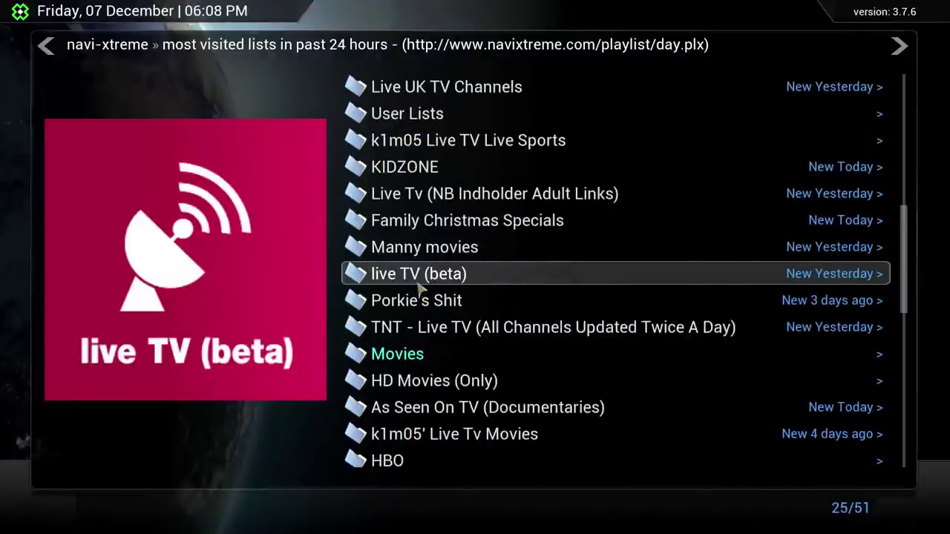
pyautogui.scroll(-5, 420, 289)
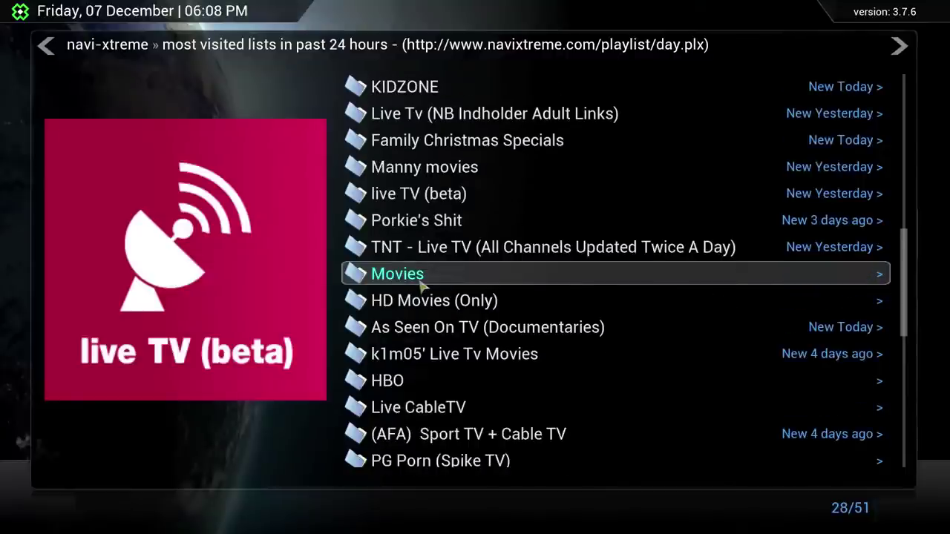
pyautogui.scroll(-5, 420, 287)
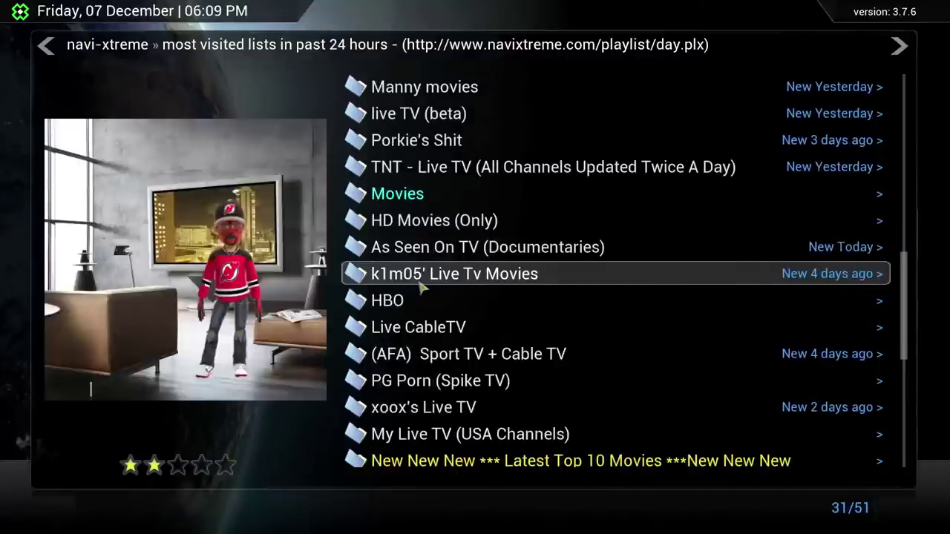
pyautogui.scroll(-2, 421, 288)
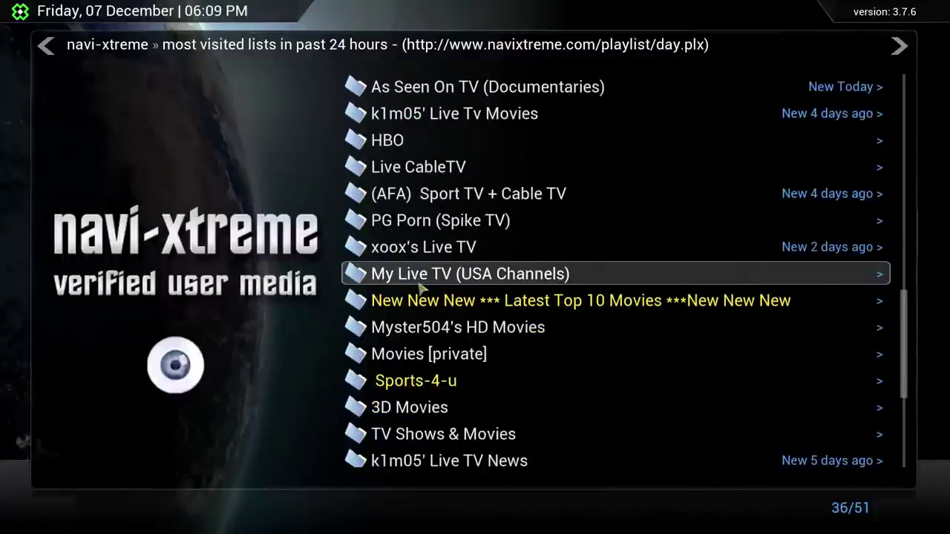
pyautogui.scroll(-3, 421, 288)
pyautogui.scroll(-4, 421, 288)
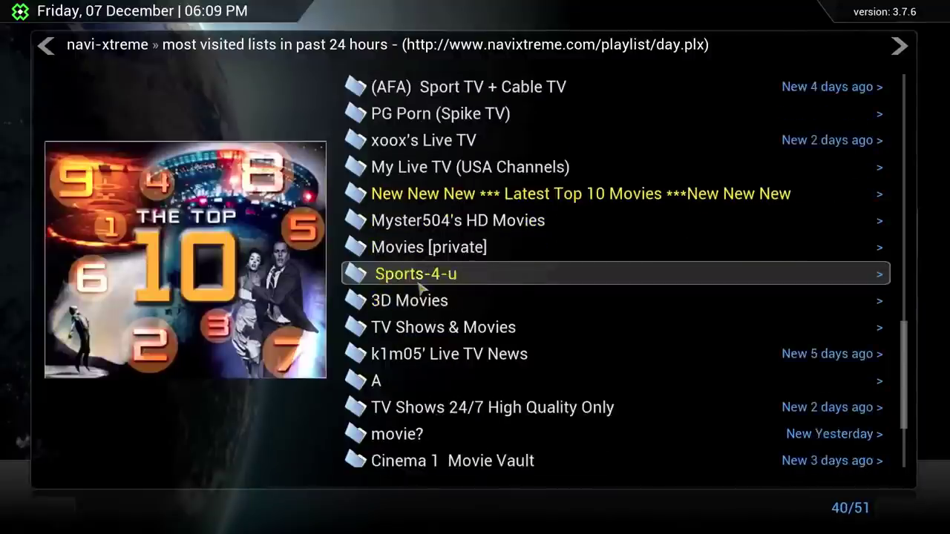
pyautogui.scroll(-1, 421, 289)
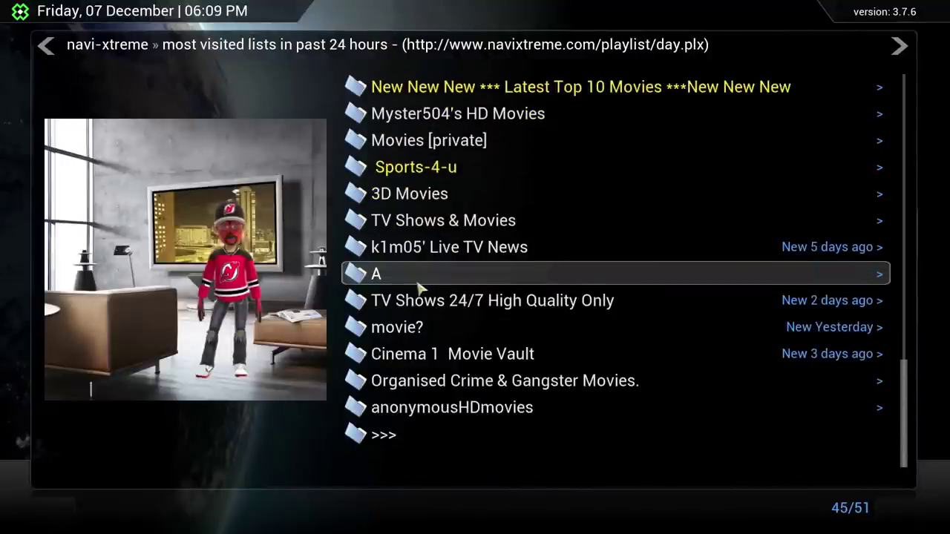
pyautogui.scroll(19, 419, 288)
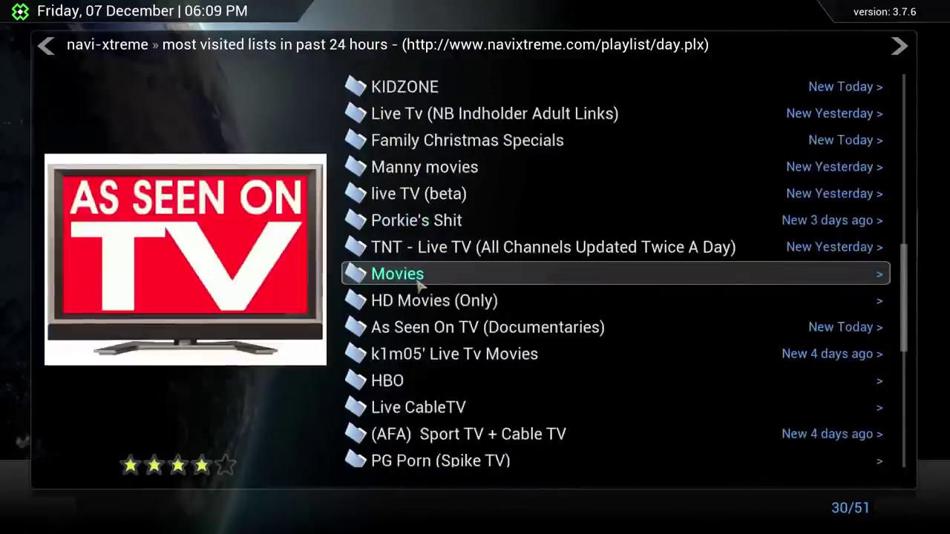
pyautogui.scroll(9, 421, 288)
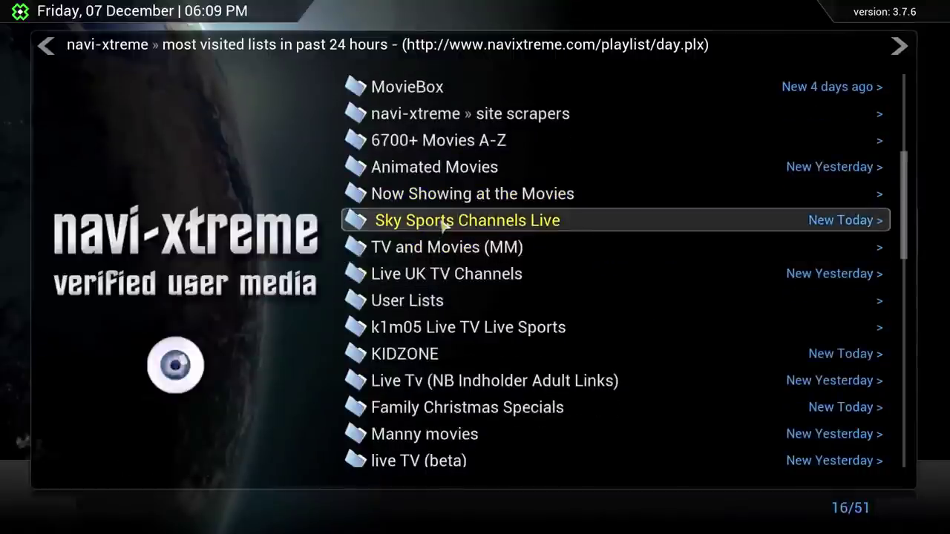
pyautogui.click(445, 224)
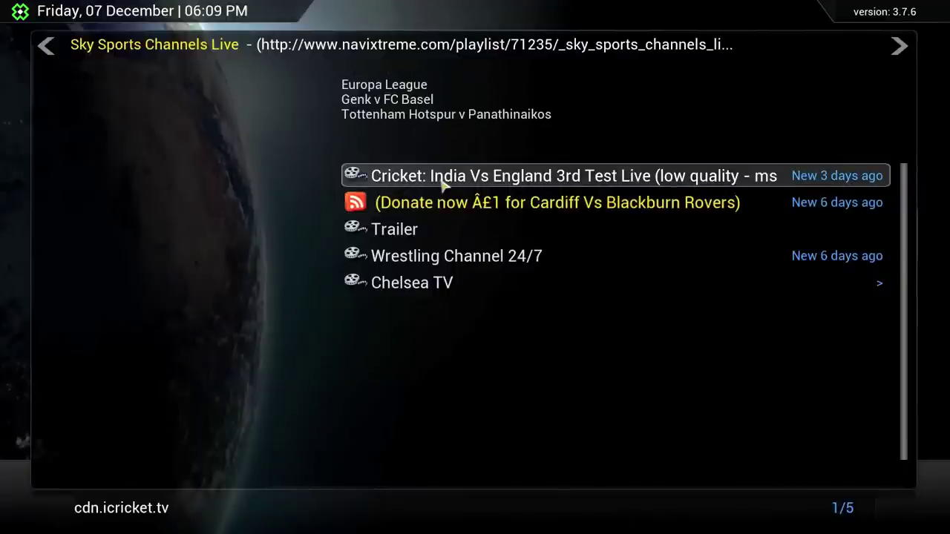
pyautogui.rightClick(443, 185)
pyautogui.scroll(-2, 443, 186)
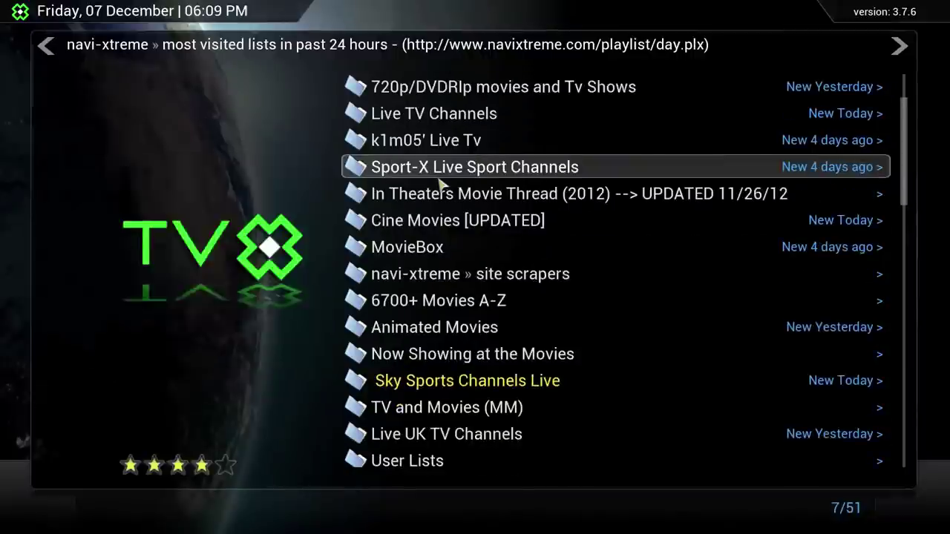
pyautogui.click(434, 113)
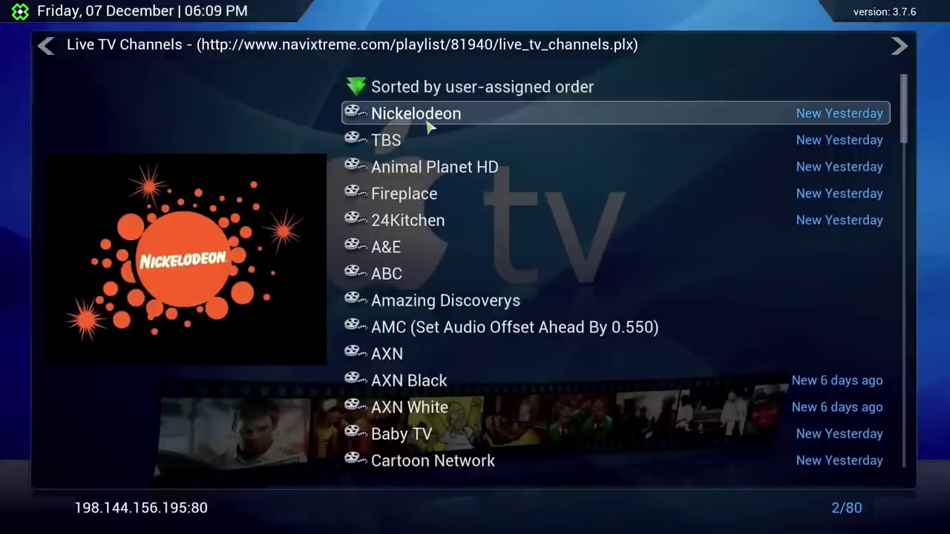
pyautogui.scroll(-3, 424, 163)
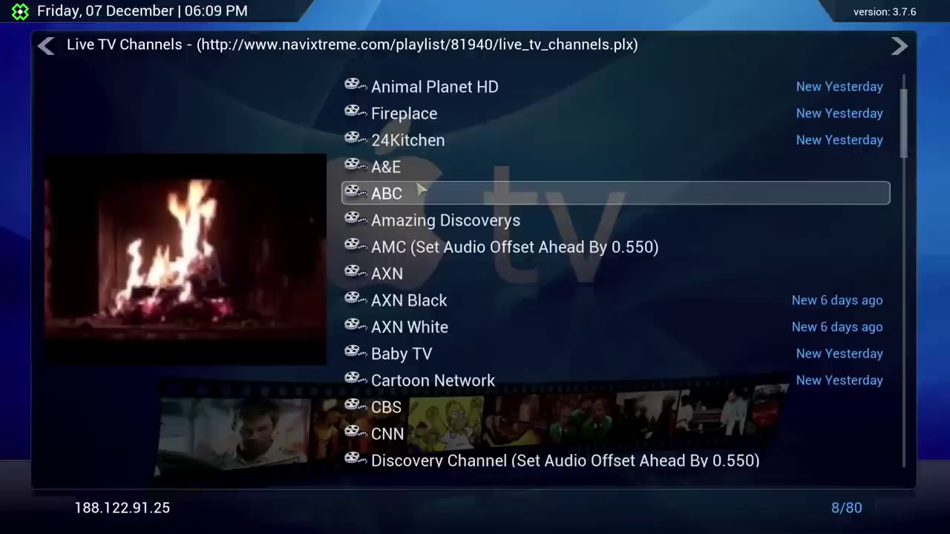
pyautogui.scroll(-6, 419, 191)
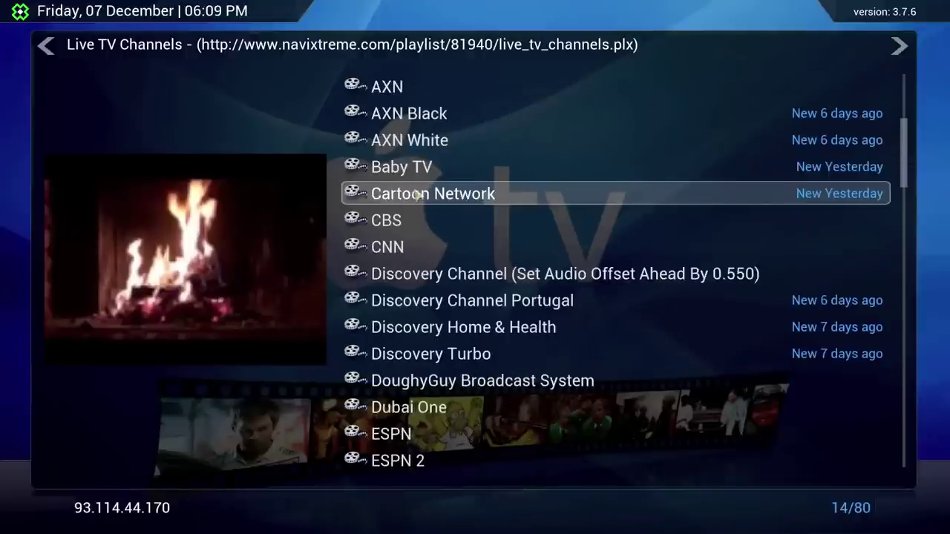
pyautogui.scroll(-5, 418, 195)
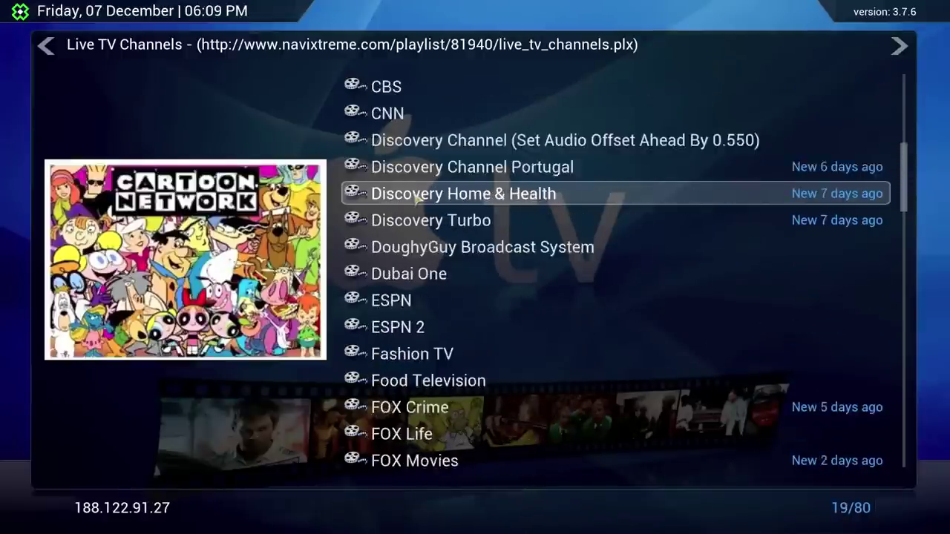
pyautogui.scroll(-8, 418, 195)
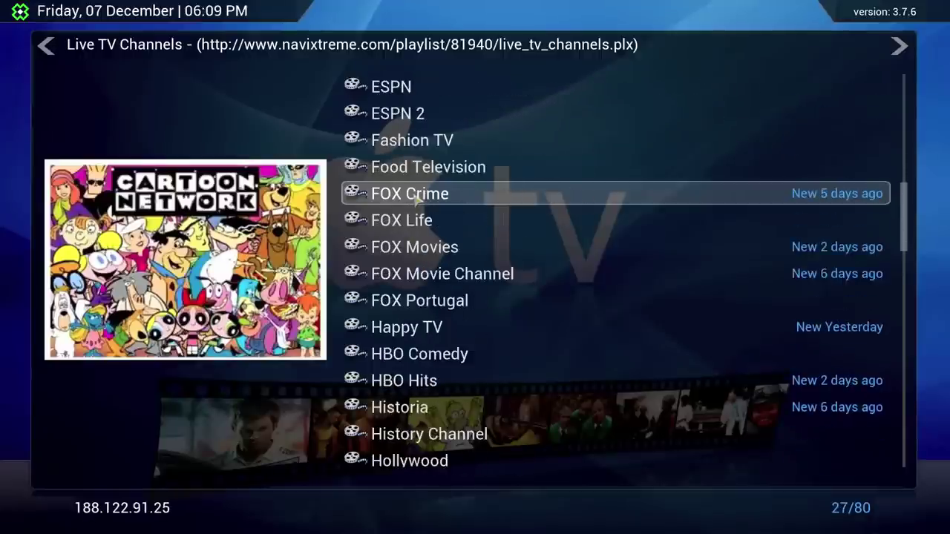
pyautogui.scroll(-7, 418, 196)
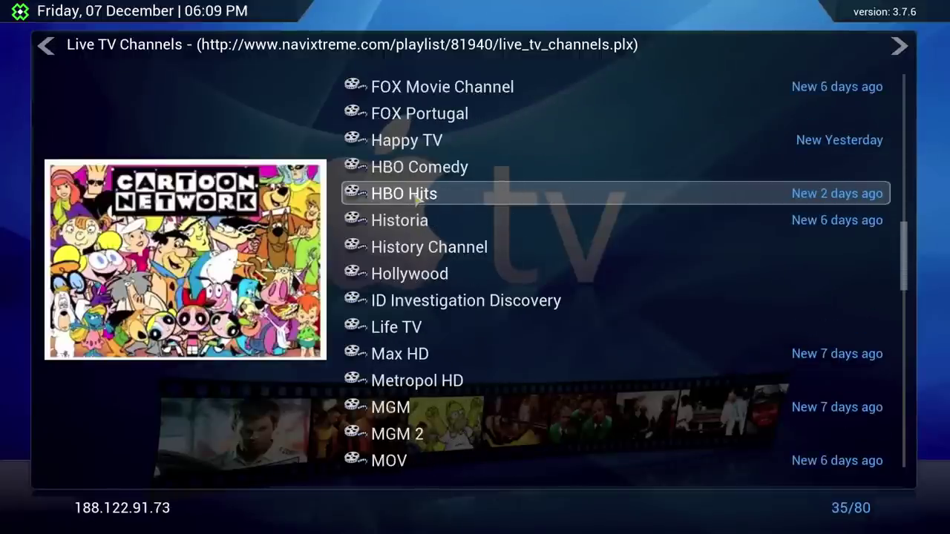
pyautogui.scroll(-8, 418, 195)
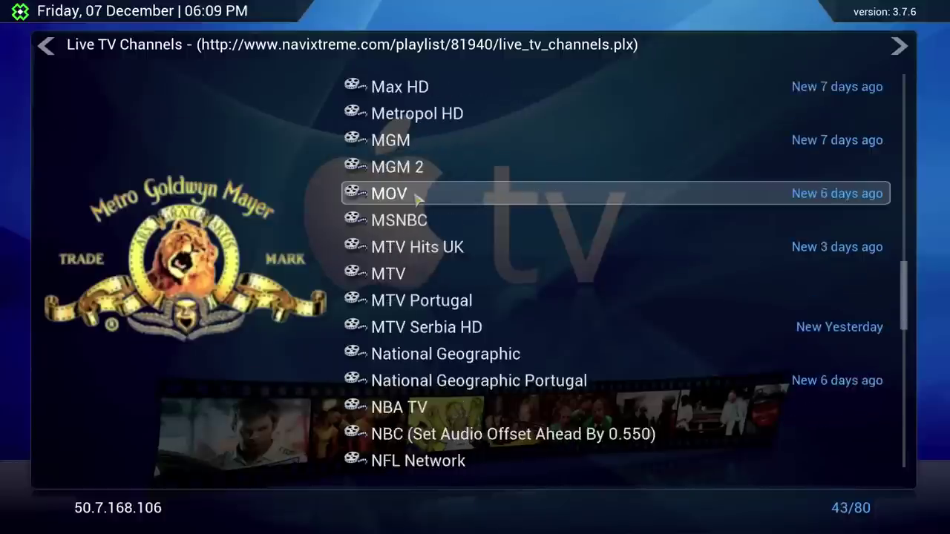
pyautogui.scroll(-15, 418, 195)
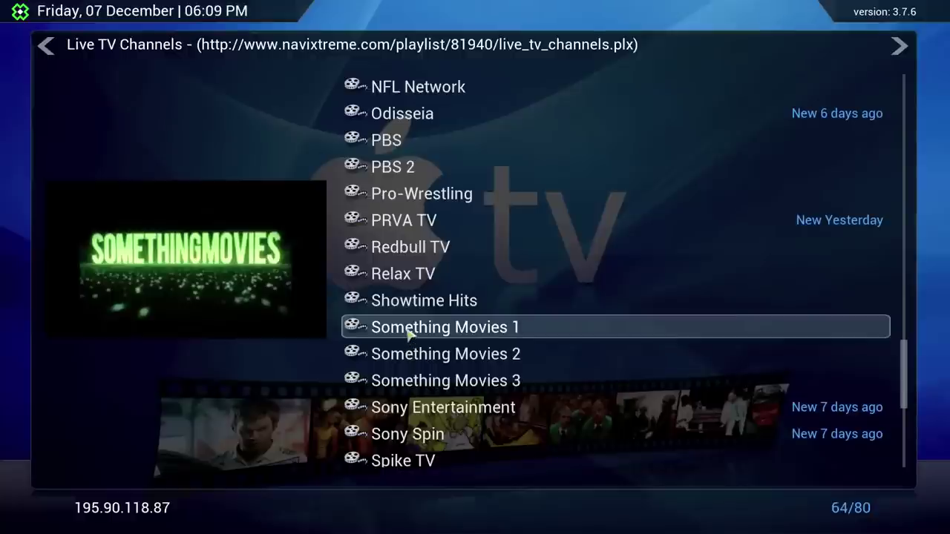
# Step: Leave the Live TV Channels playlist and return to the most visited lists of the past 24 hours
pyautogui.scroll(-3, 409, 330)
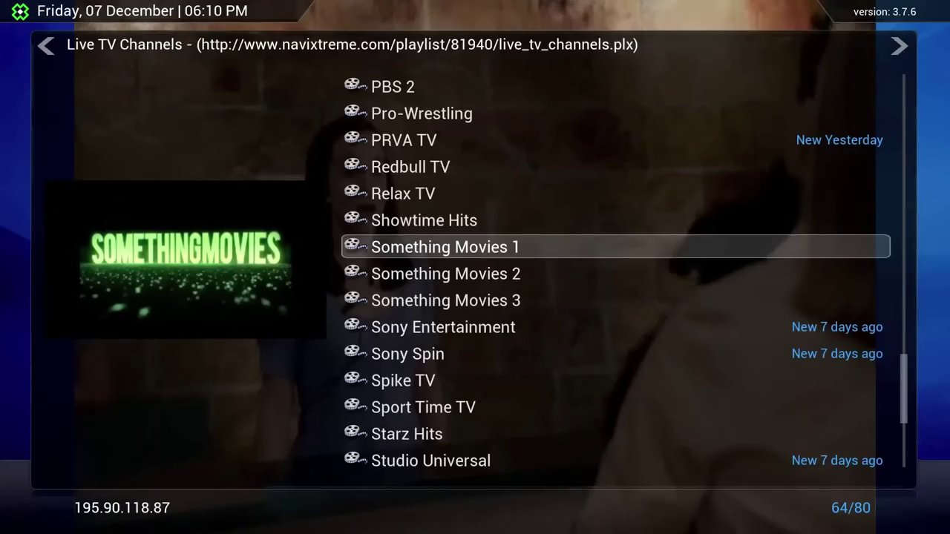
pyautogui.press('Up')
pyautogui.press('Up')
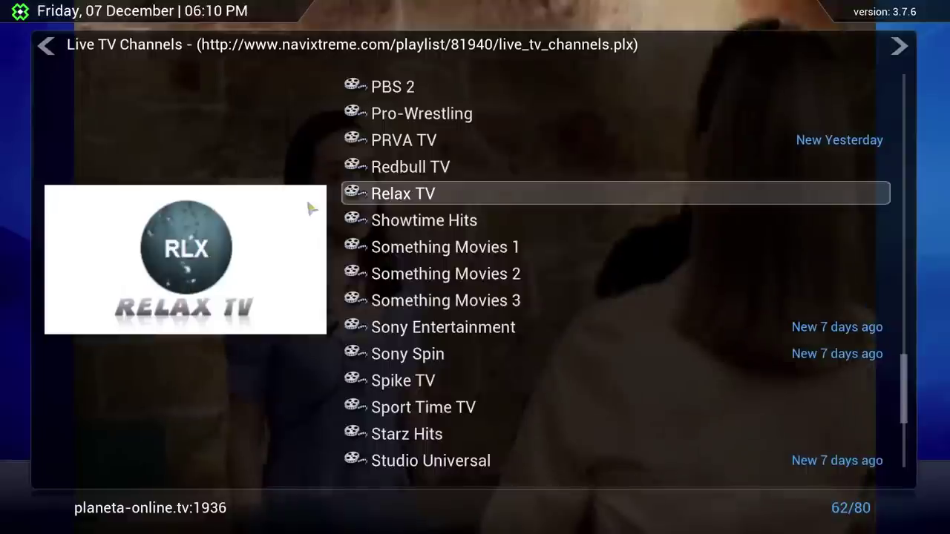
pyautogui.press('BackSpace')
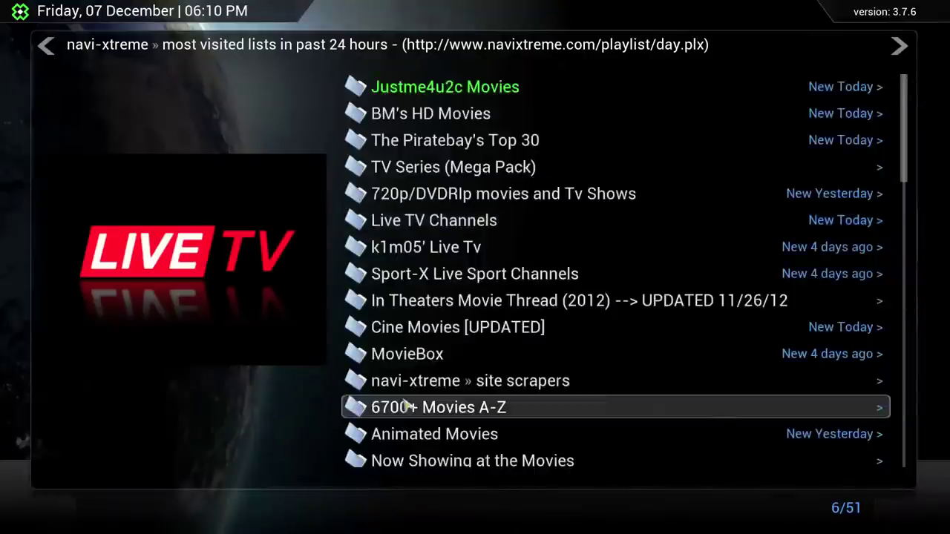
# Step: Open The Piratebay's Top 30 playlist and scroll through its 35 entries
pyautogui.click(407, 144)
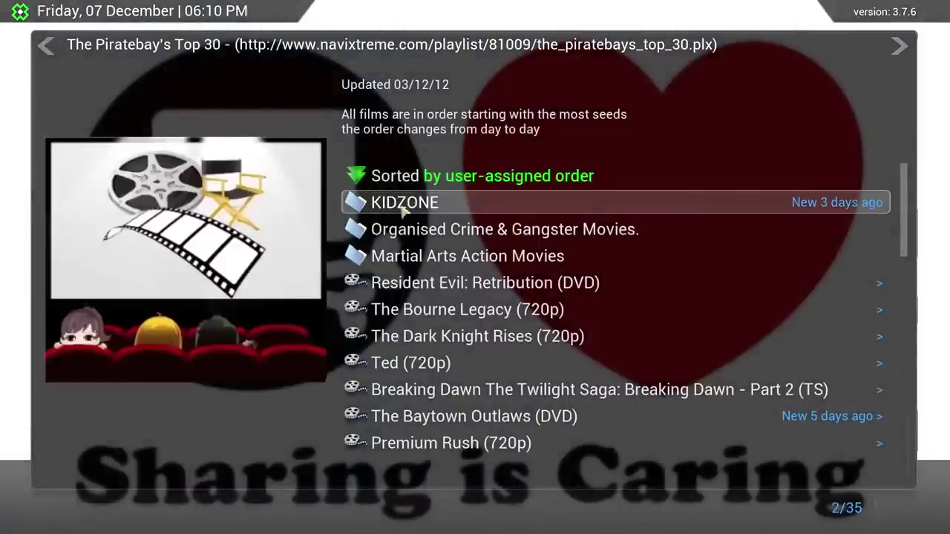
pyautogui.scroll(-1, 393, 256)
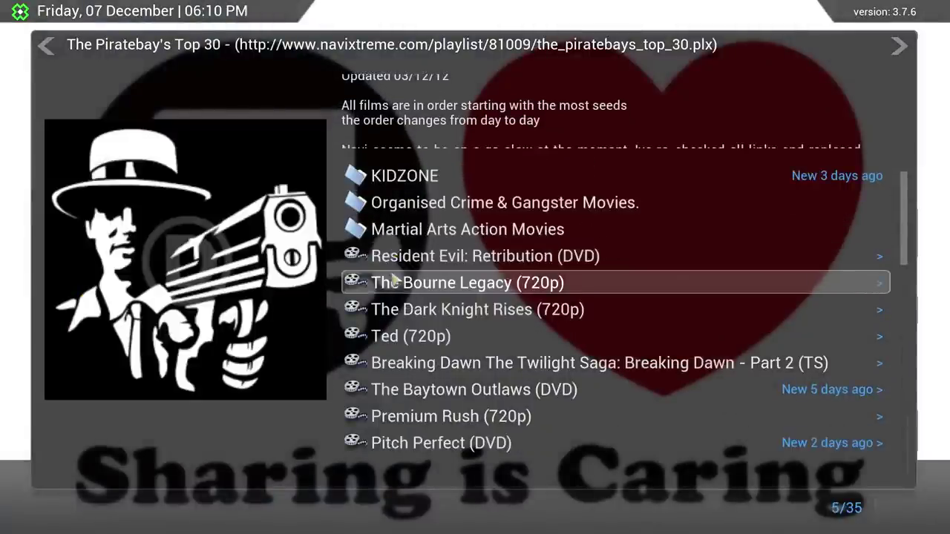
# Step: Play The Dark Knight Rises (720p) from the Top 30 list, streamed as video.mkv
pyautogui.click(386, 311)
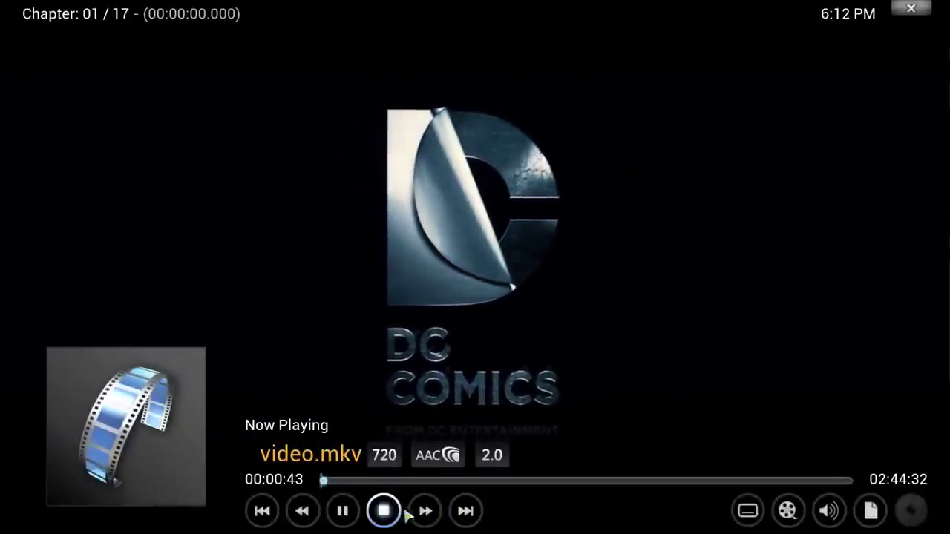
# Step: Stop The Dark Knight Rises playback and scroll the Top 30 list
pyautogui.click(384, 511)
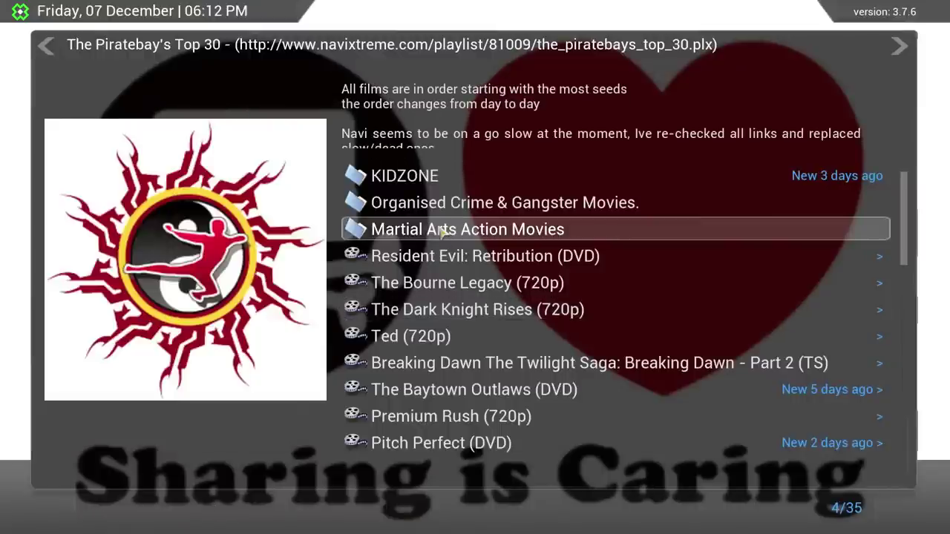
pyautogui.scroll(-10, 443, 232)
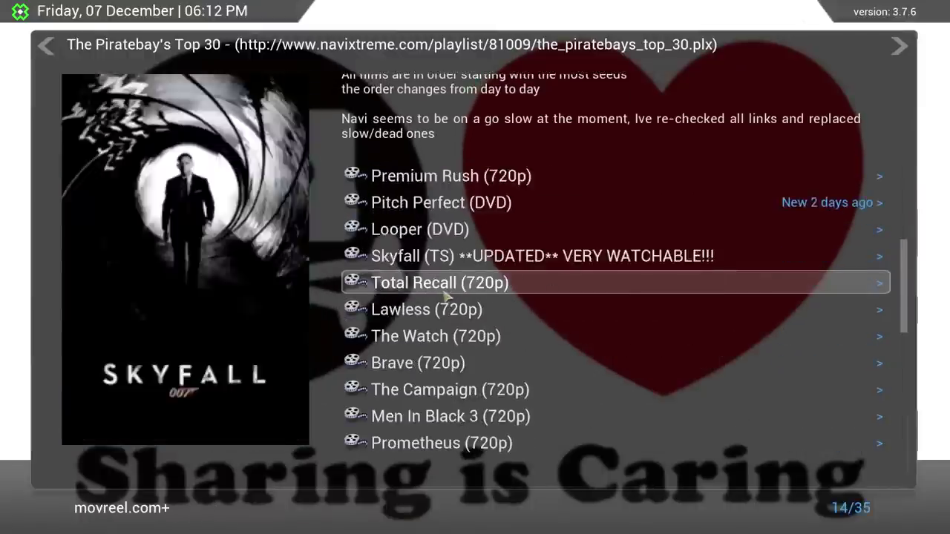
pyautogui.scroll(-8, 444, 296)
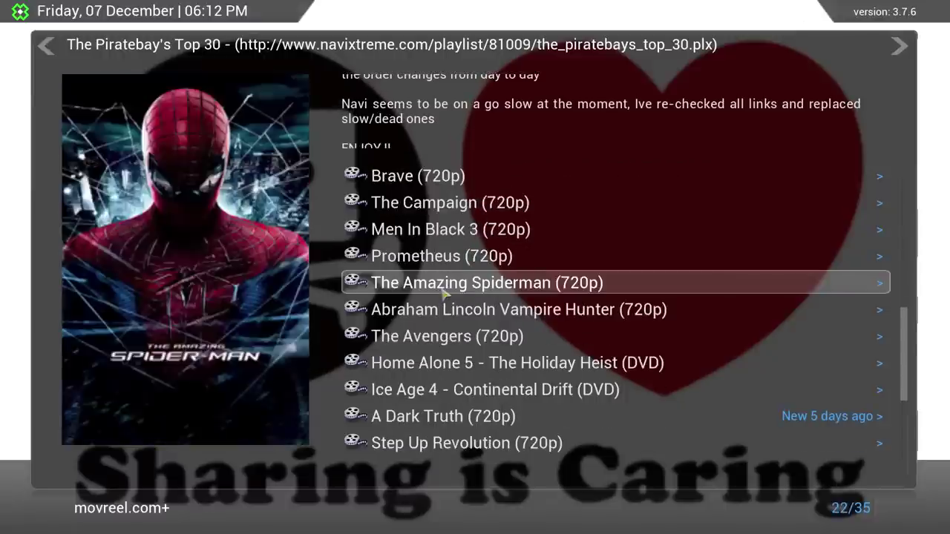
pyautogui.scroll(-6, 444, 295)
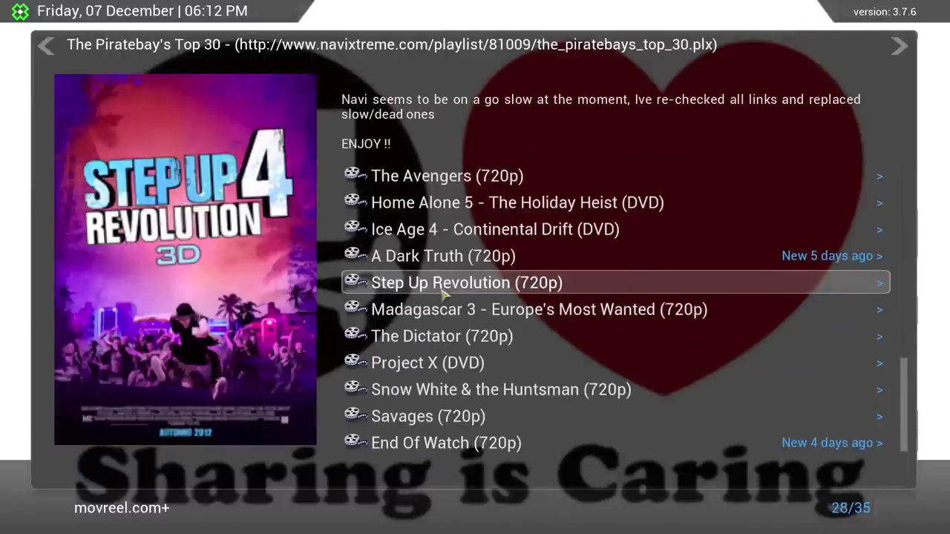
# Step: Go back to the 51-entry 'most visited lists in past 24 hours' playlist and scroll it
pyautogui.rightClick(443, 295)
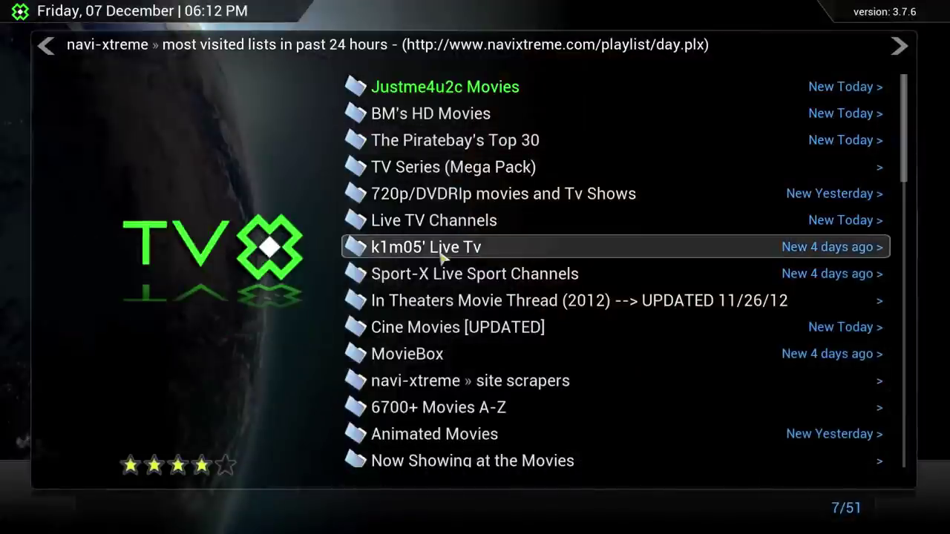
pyautogui.scroll(-3, 435, 283)
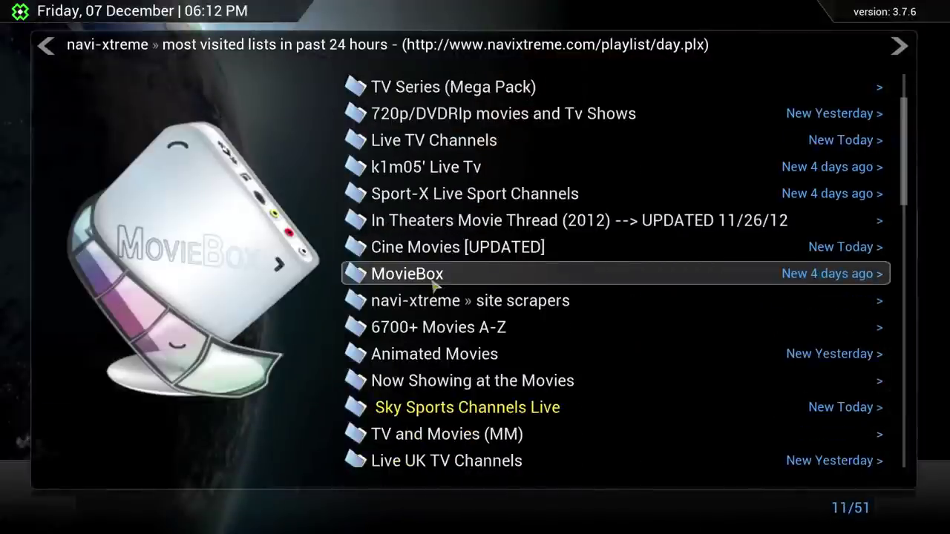
pyautogui.scroll(-9, 434, 285)
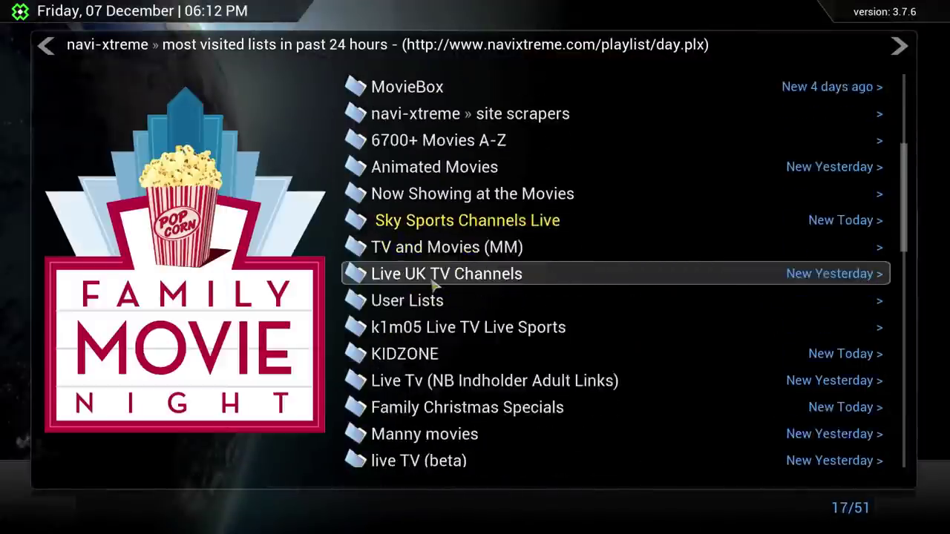
pyautogui.scroll(-7, 435, 284)
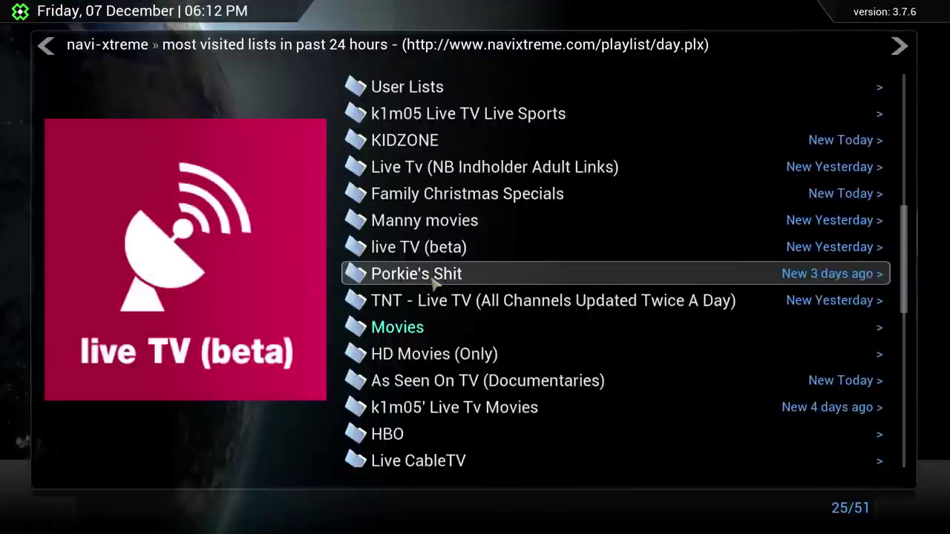
pyautogui.scroll(-6, 435, 283)
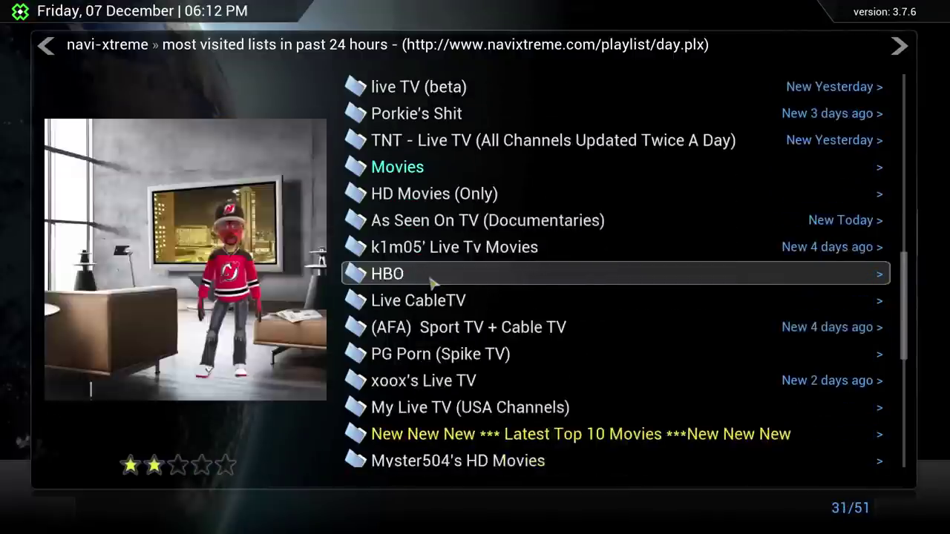
pyautogui.scroll(-8, 435, 282)
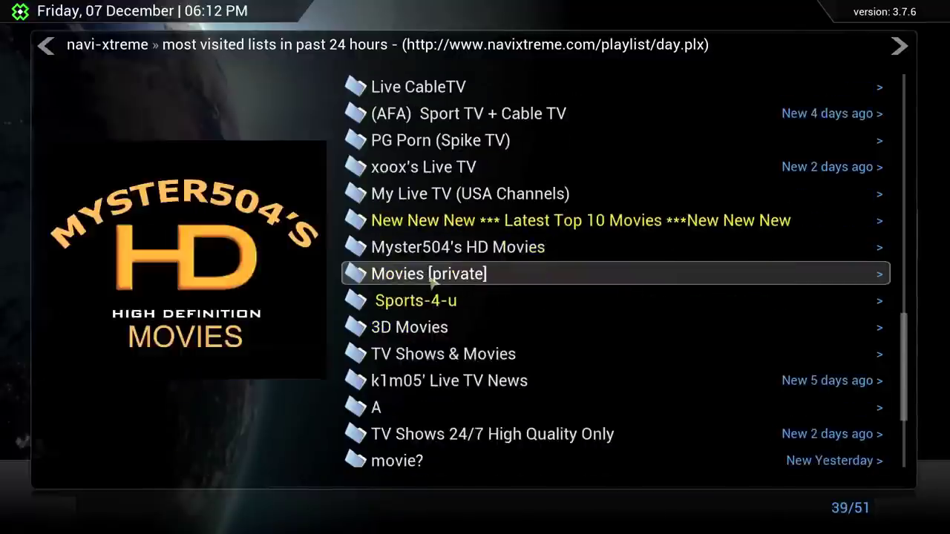
pyautogui.scroll(-4, 433, 276)
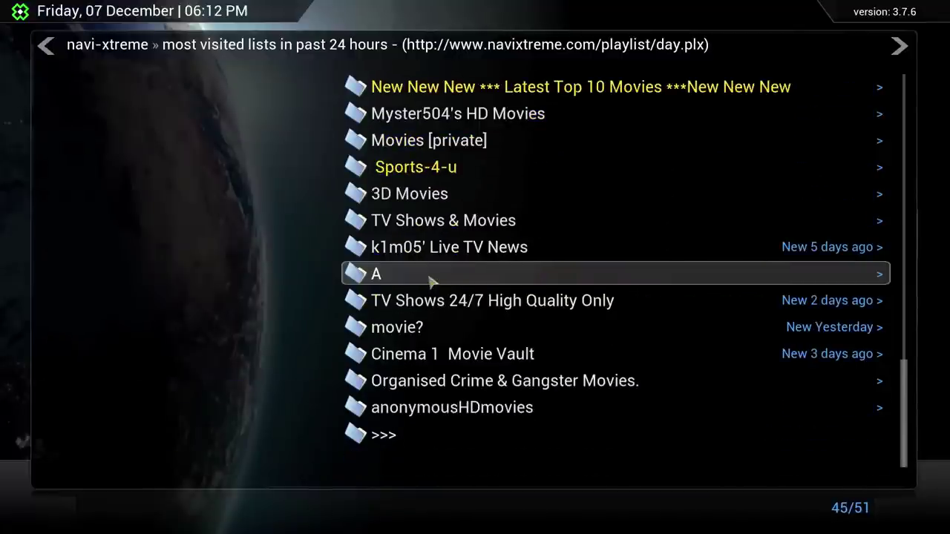
# Step: Exit Navi-X and the Add-ons list back to the Music, Programs and System home screen
pyautogui.press('BackSpace')
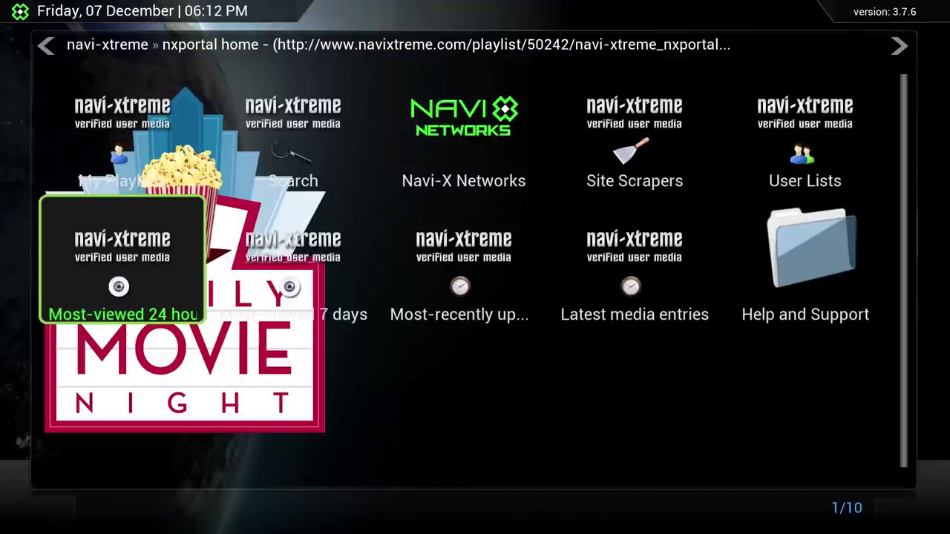
pyautogui.press('BackSpace')
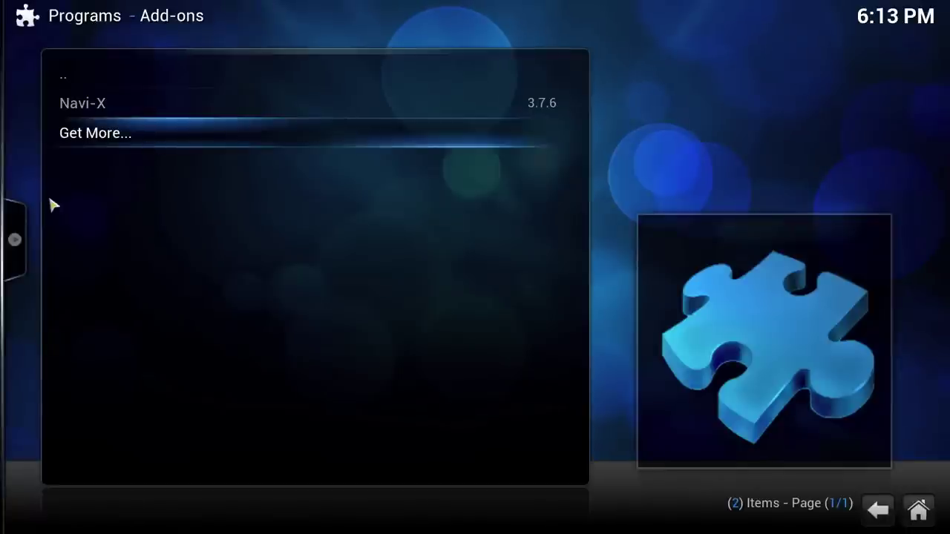
pyautogui.moveTo(15, 239)
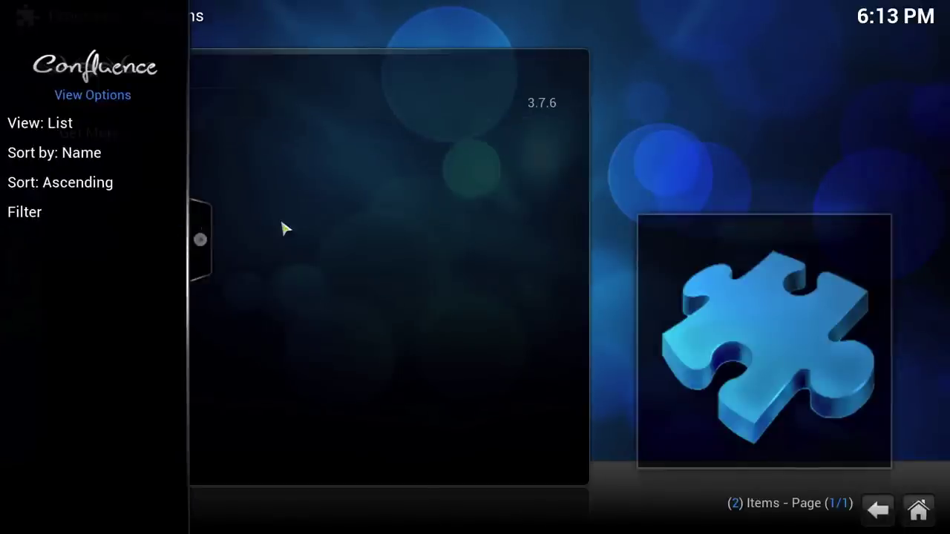
pyautogui.rightClick(725, 386)
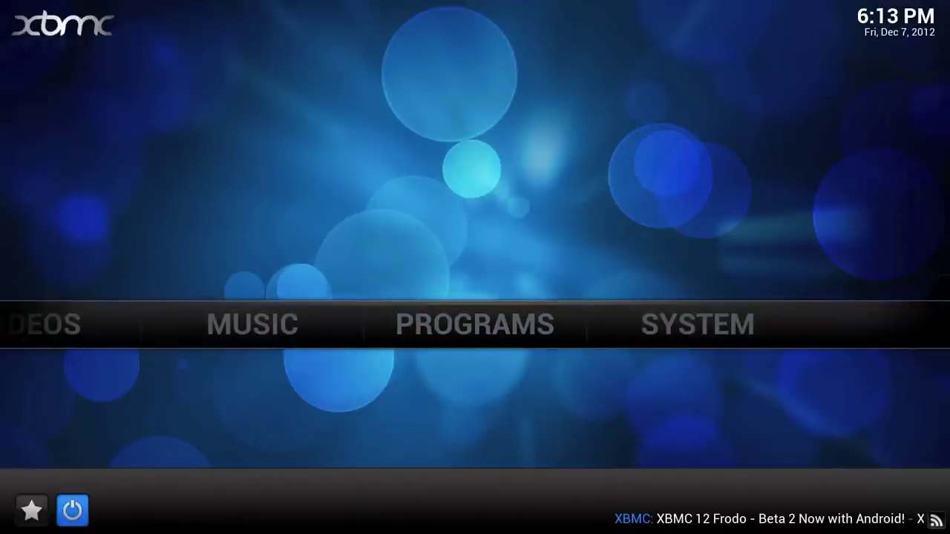
# Step: Quit XBMC through the power menu's Exit and bring QuickTime Player forward
pyautogui.click(74, 521)
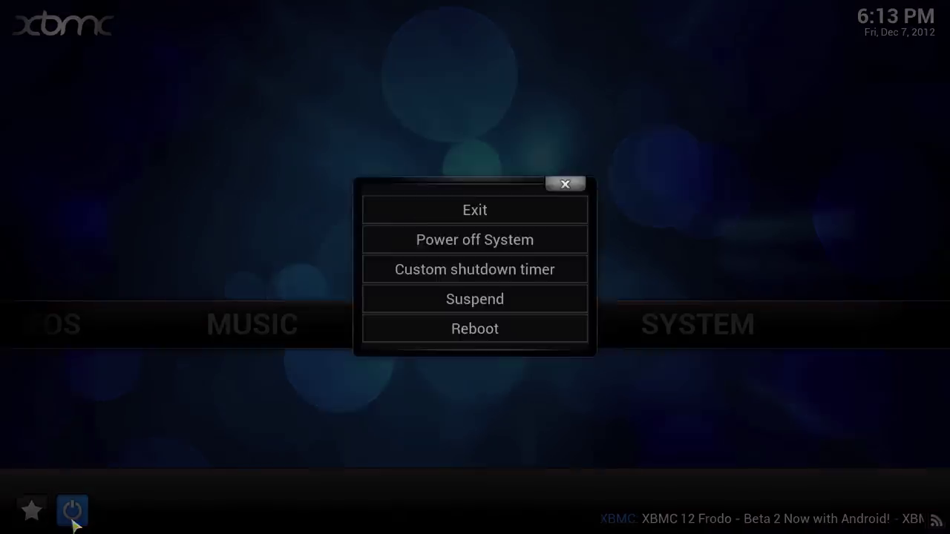
pyautogui.click(454, 211)
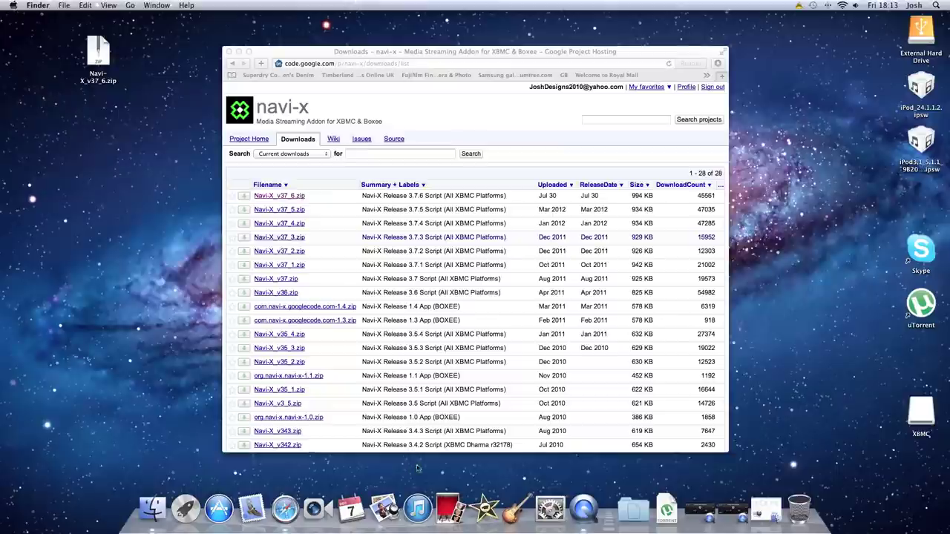
pyautogui.click(573, 515)
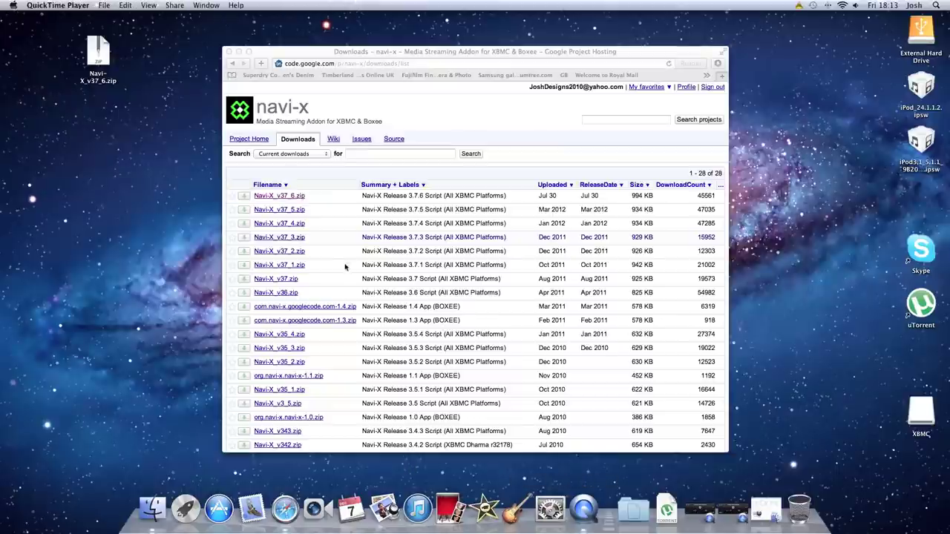